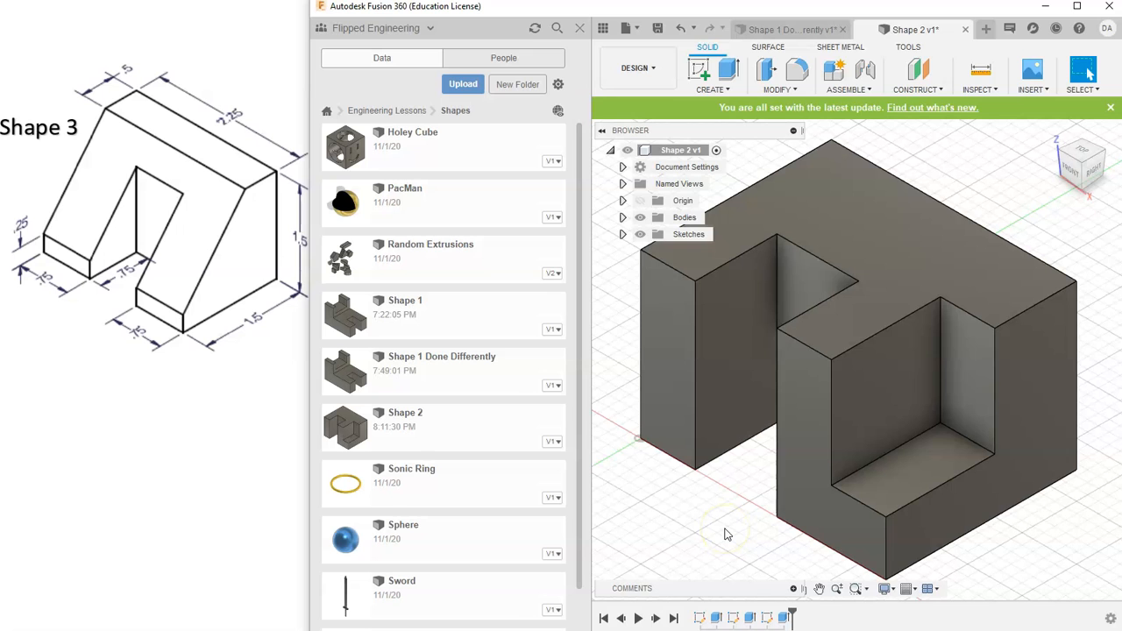
Step: Review the extrusion and cut settings of the features in the Shape 2 design
{"action": "double_click", "coordinate": [716, 618]}
{"action": "left_click", "coordinate": [1092, 389]}
{"action": "double_click", "coordinate": [751, 618]}
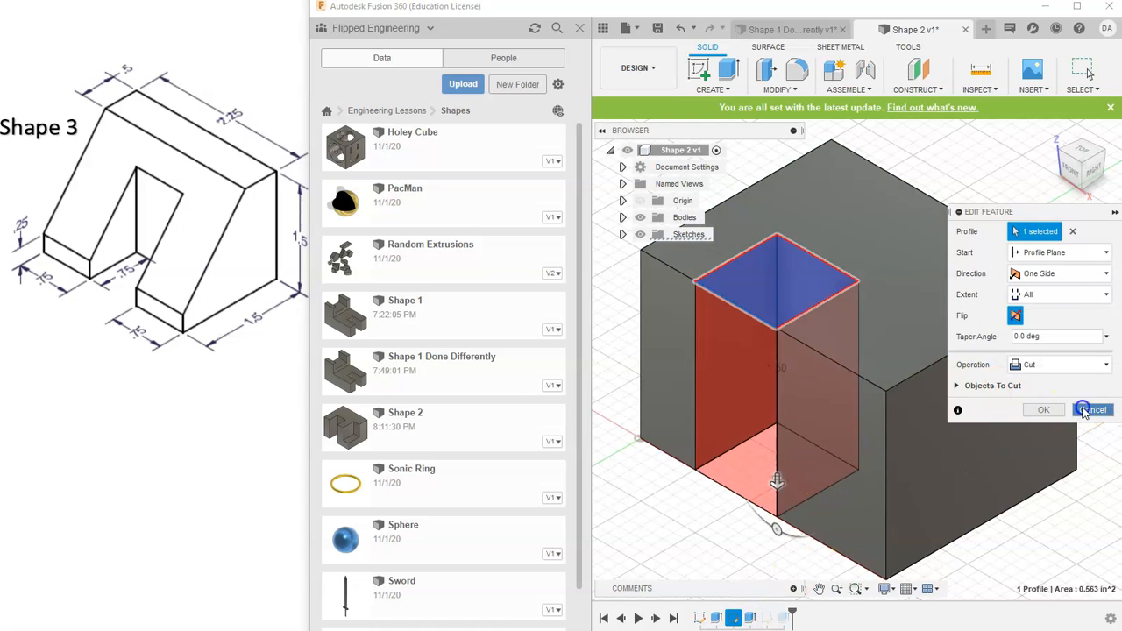
{"action": "left_click", "coordinate": [1083, 408]}
{"action": "double_click", "coordinate": [786, 620]}
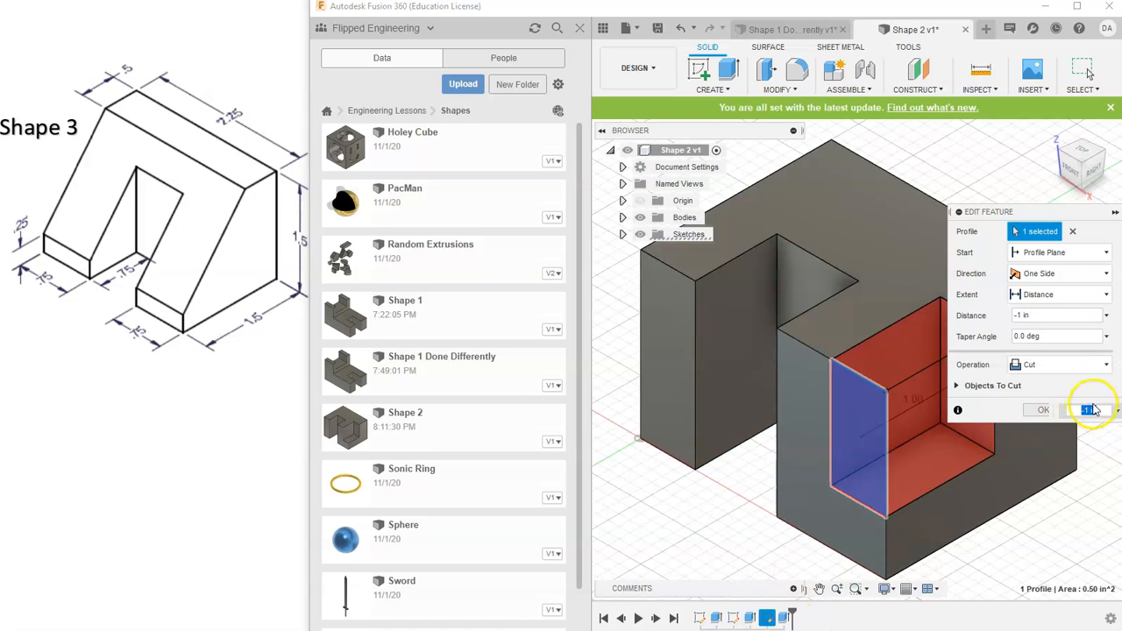
{"action": "left_click", "coordinate": [1039, 408]}
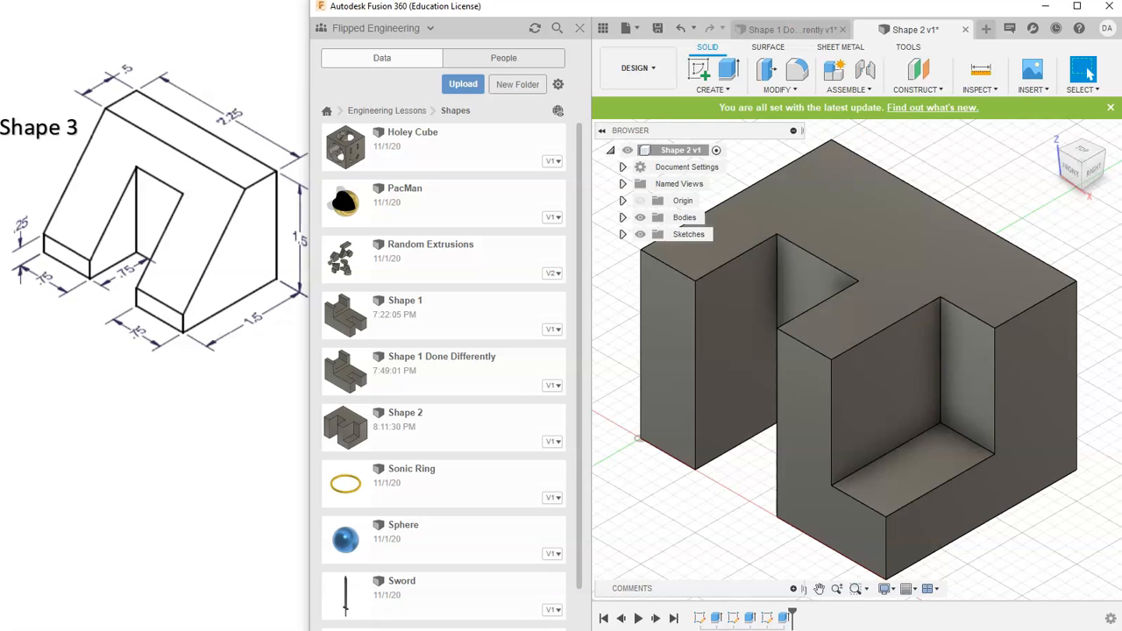
Step: Switch to the Shape 1 Done Differently design and review the settings of its base extrusion and first cut
{"action": "left_click", "coordinate": [786, 30]}
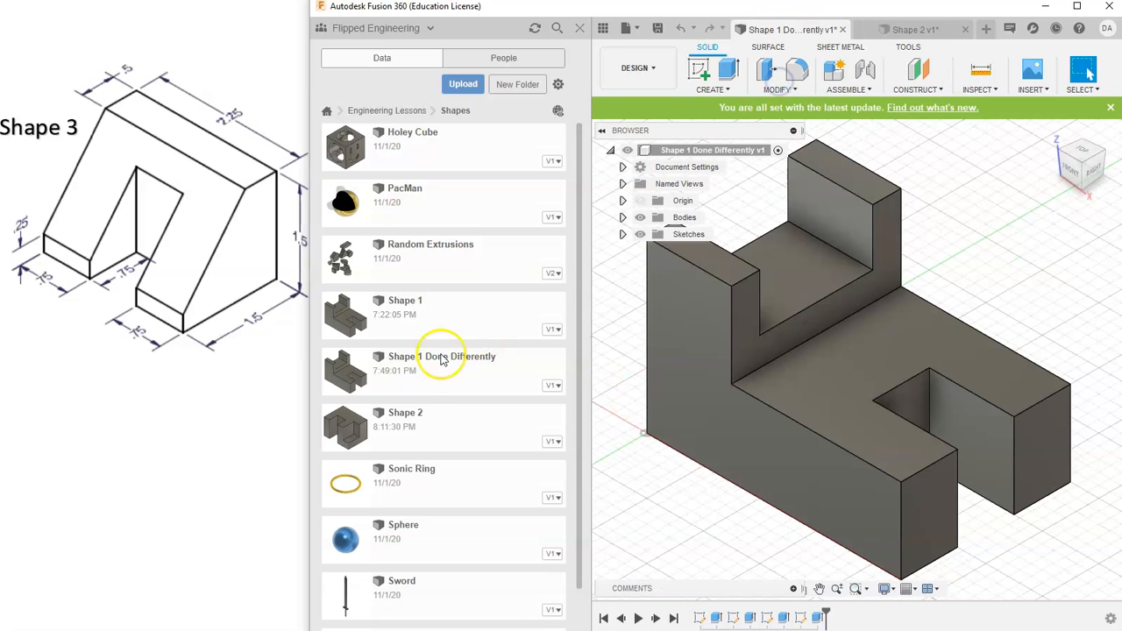
{"action": "double_click", "coordinate": [716, 618]}
{"action": "left_click", "coordinate": [1091, 390]}
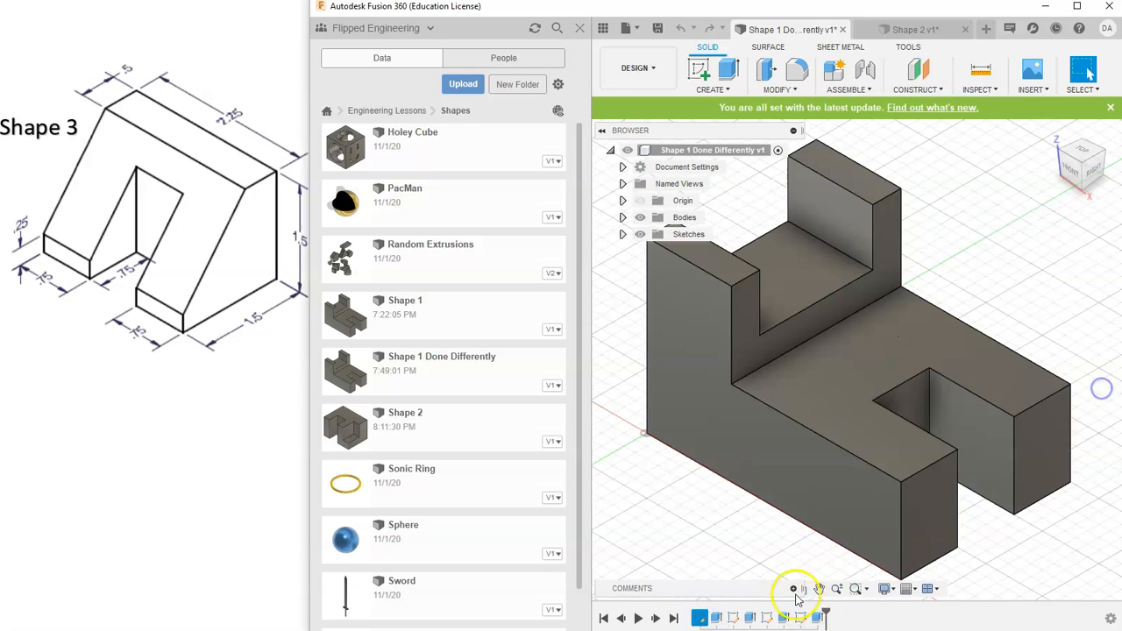
{"action": "double_click", "coordinate": [752, 618]}
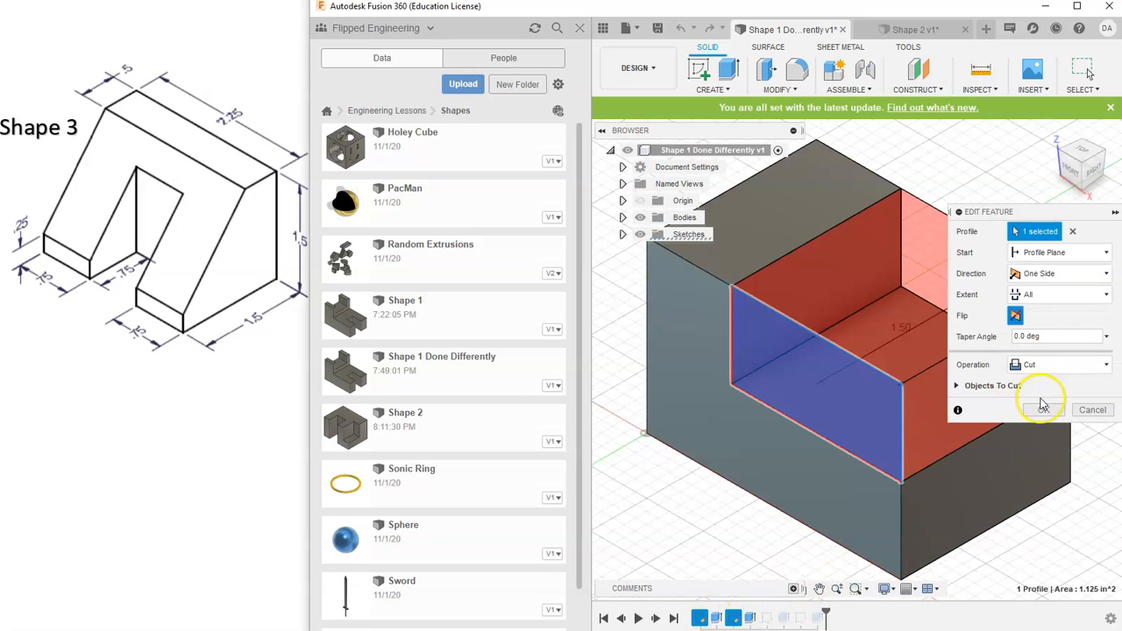
{"action": "left_click", "coordinate": [1085, 410]}
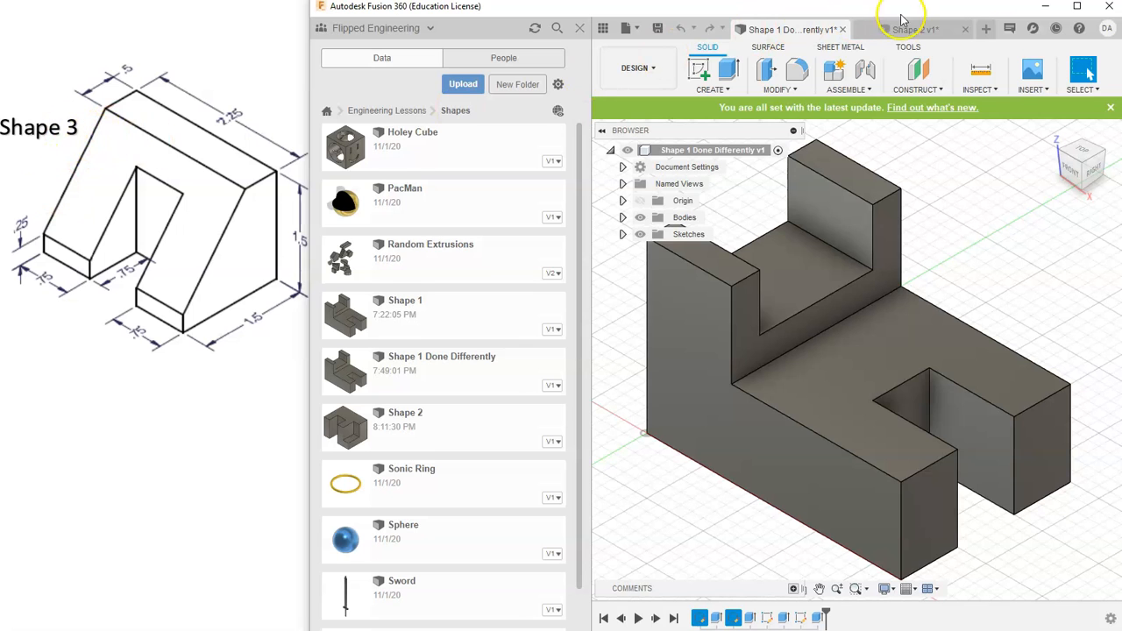
Step: Create a new empty design and hide the project's file list
{"action": "left_click", "coordinate": [985, 29]}
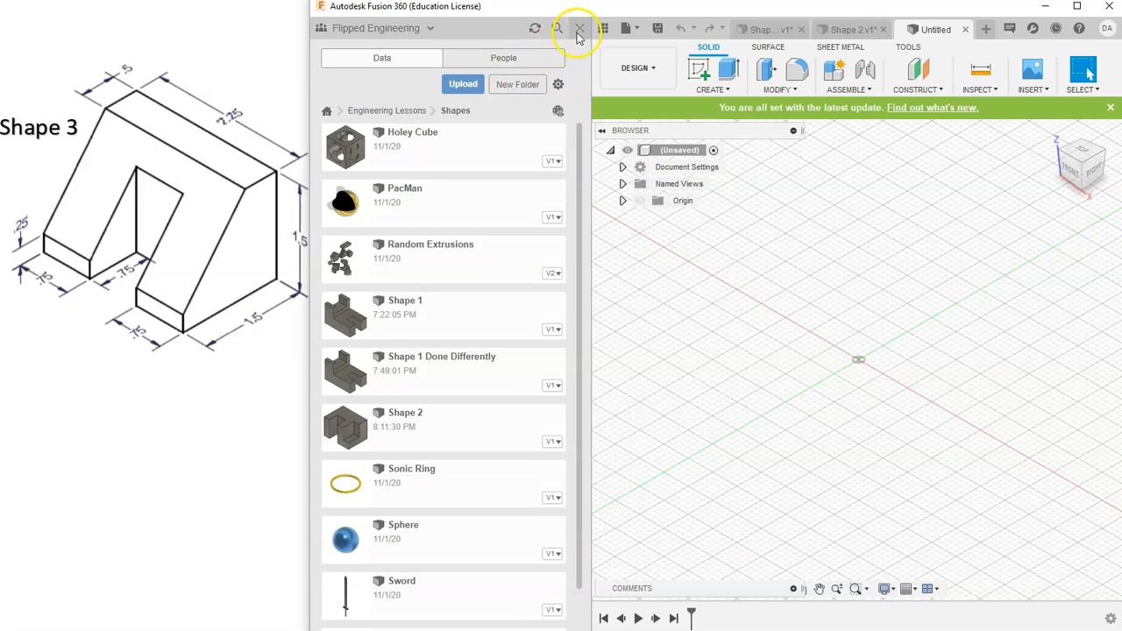
{"action": "left_click", "coordinate": [578, 29]}
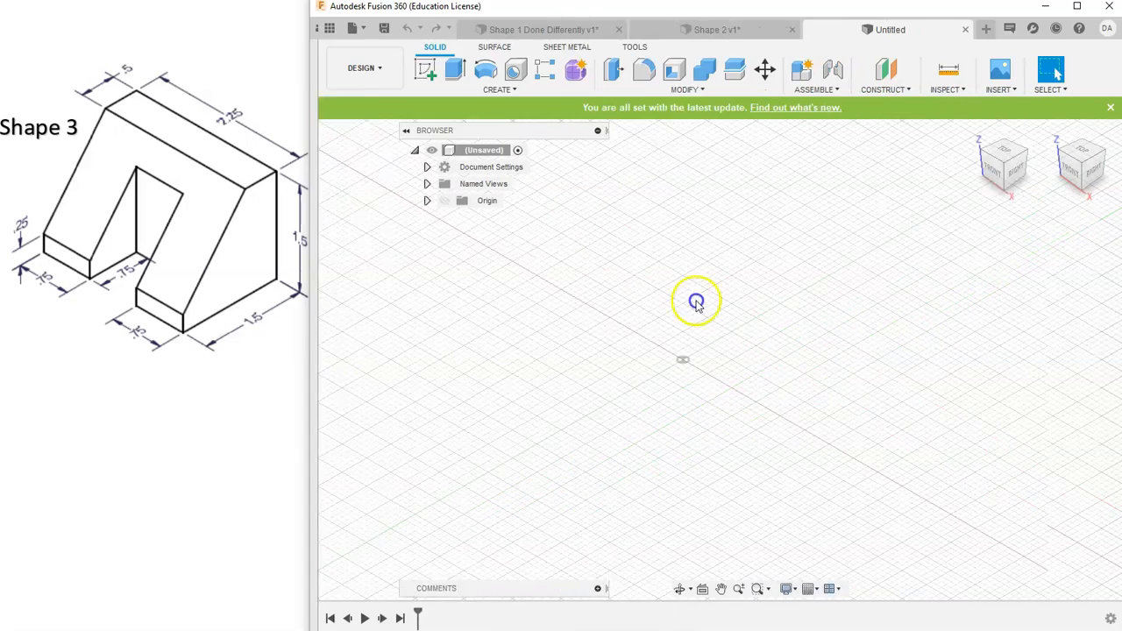
Step: Sketch a 1.5 by 1.5 in rectangle from the origin on the vertical plane facing right, and finish the sketch
{"action": "left_click", "coordinate": [425, 72]}
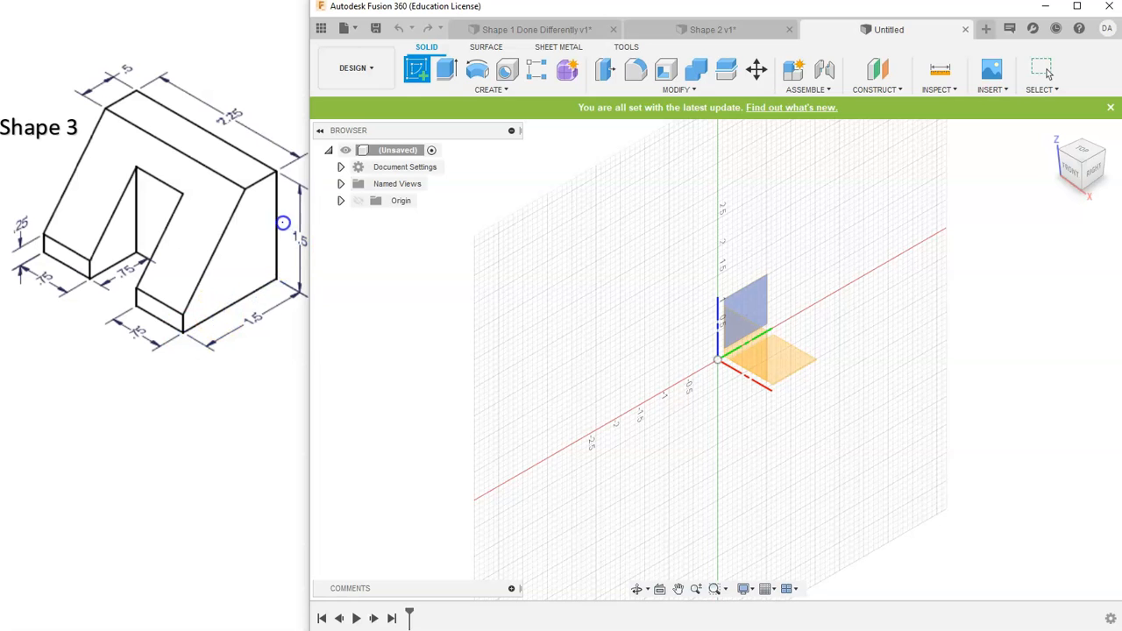
{"action": "left_click", "coordinate": [795, 354]}
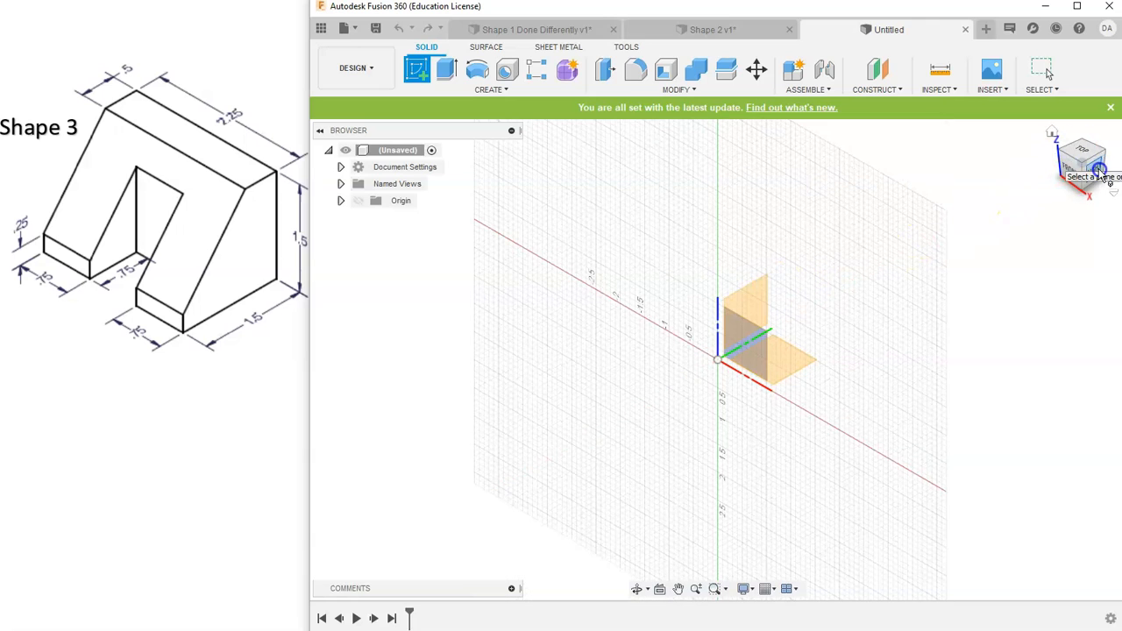
{"action": "left_click", "coordinate": [761, 289]}
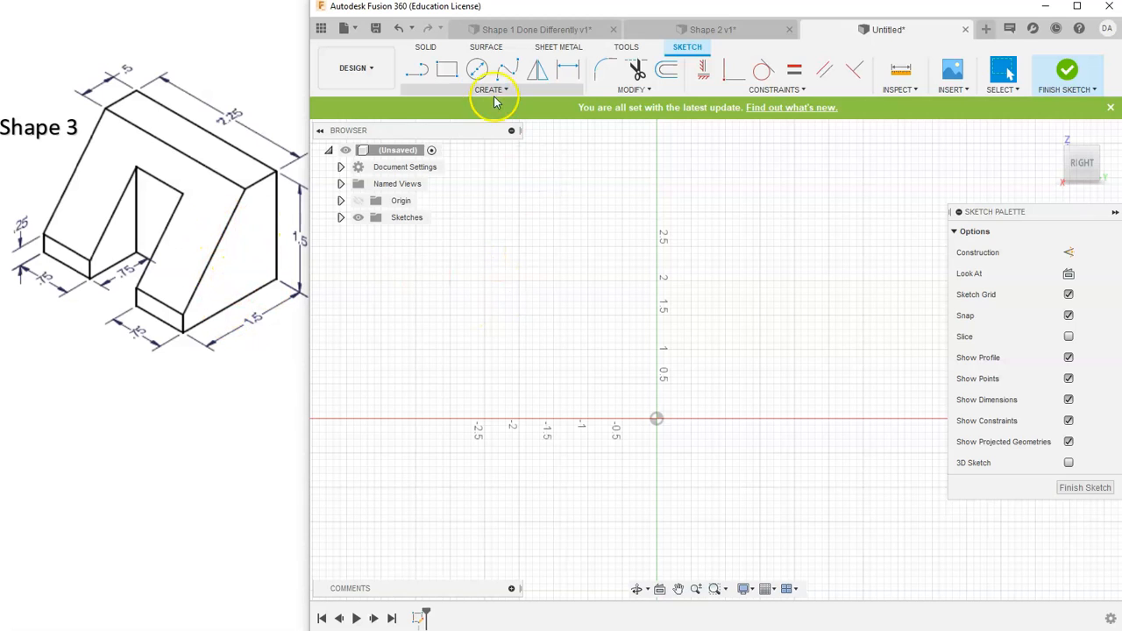
{"action": "left_click", "coordinate": [456, 73]}
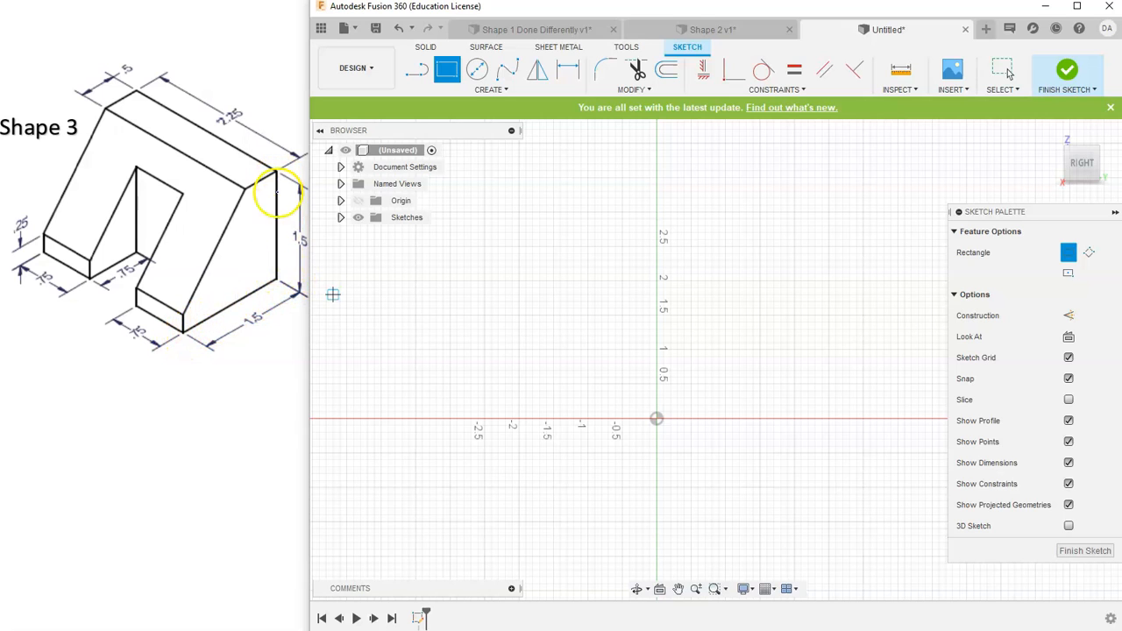
{"action": "left_click", "coordinate": [660, 419]}
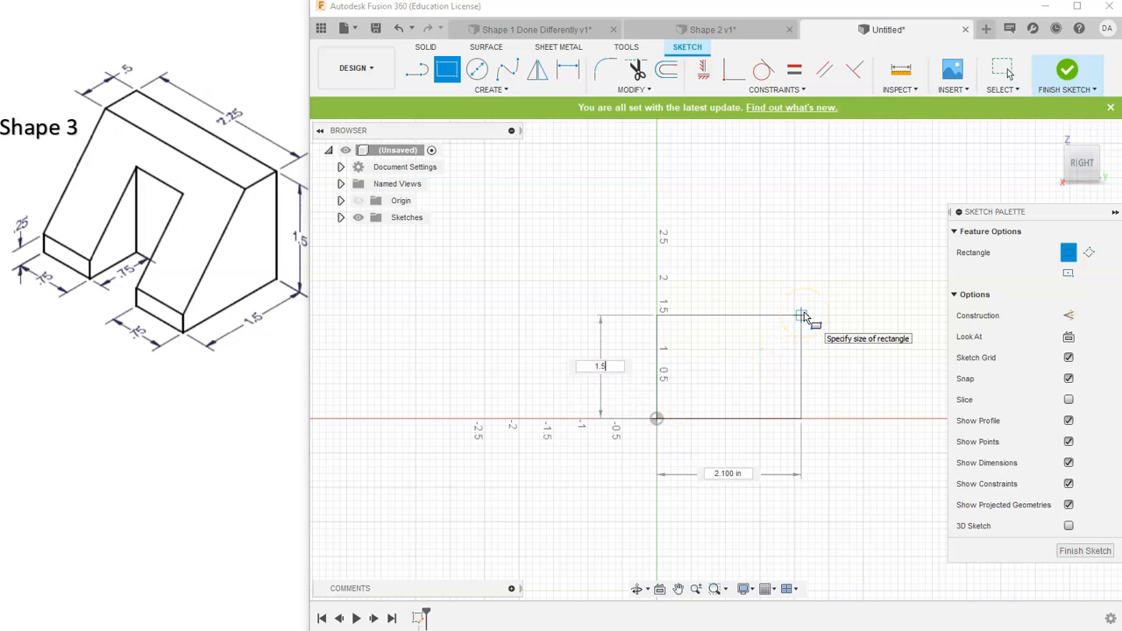
{"action": "key", "text": "Tab"}
{"action": "key", "text": "Return"}
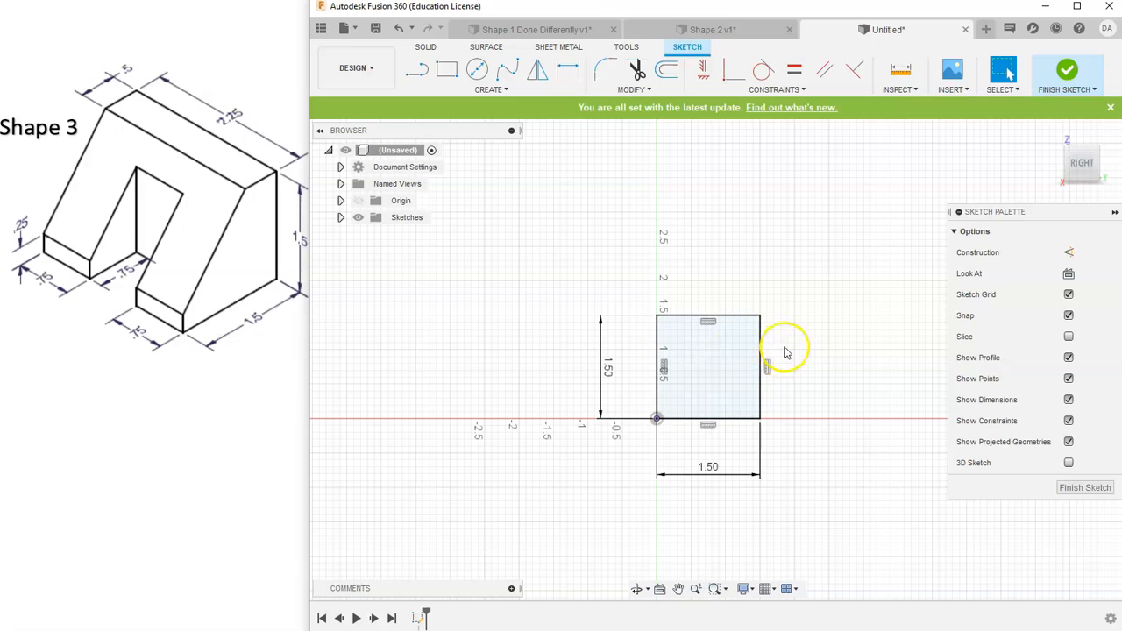
{"action": "left_click", "coordinate": [1066, 75]}
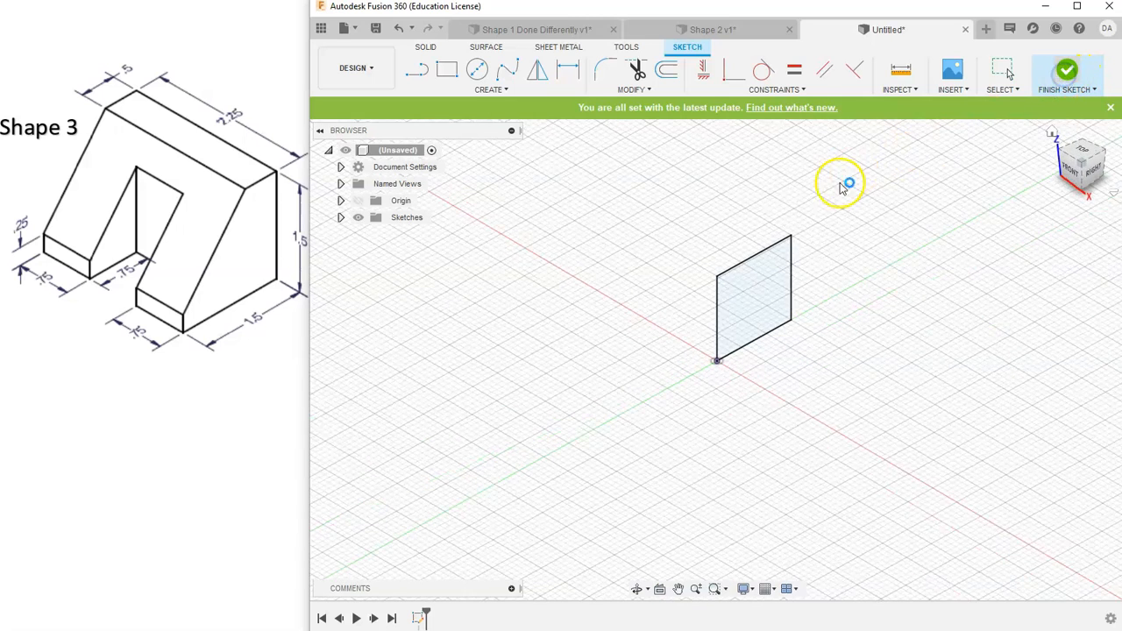
Step: Extrude the square profile 2.25 in as a new body
{"action": "left_click", "coordinate": [447, 75]}
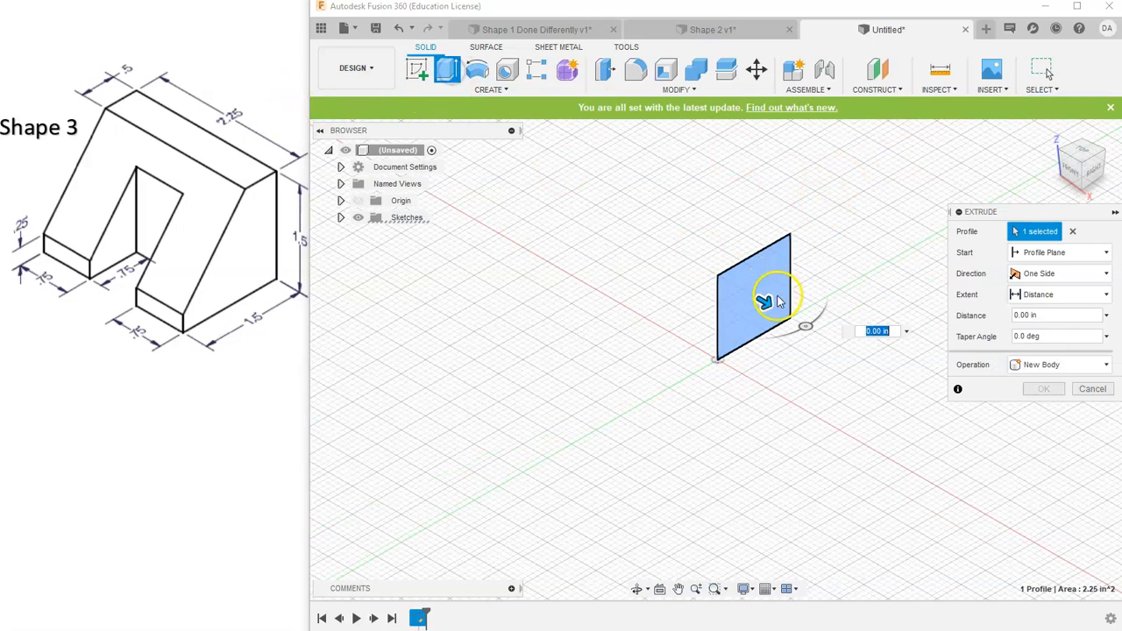
{"action": "left_click_drag", "start_coordinate": [751, 298], "coordinate": [837, 337]}
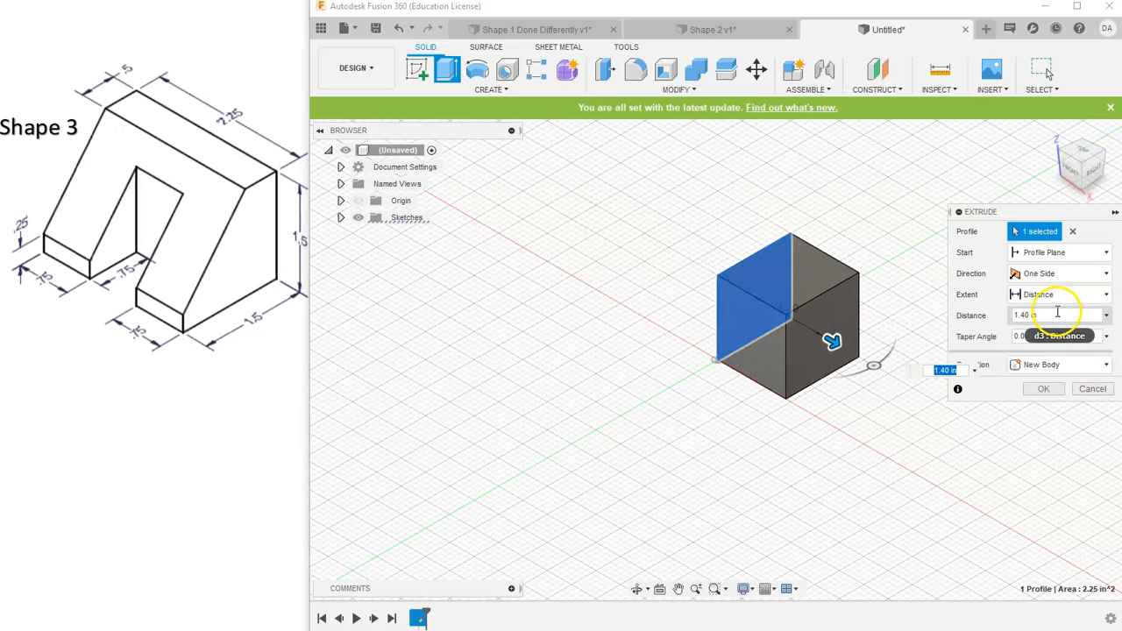
{"action": "left_click_drag", "start_coordinate": [1058, 314], "coordinate": [989, 320]}
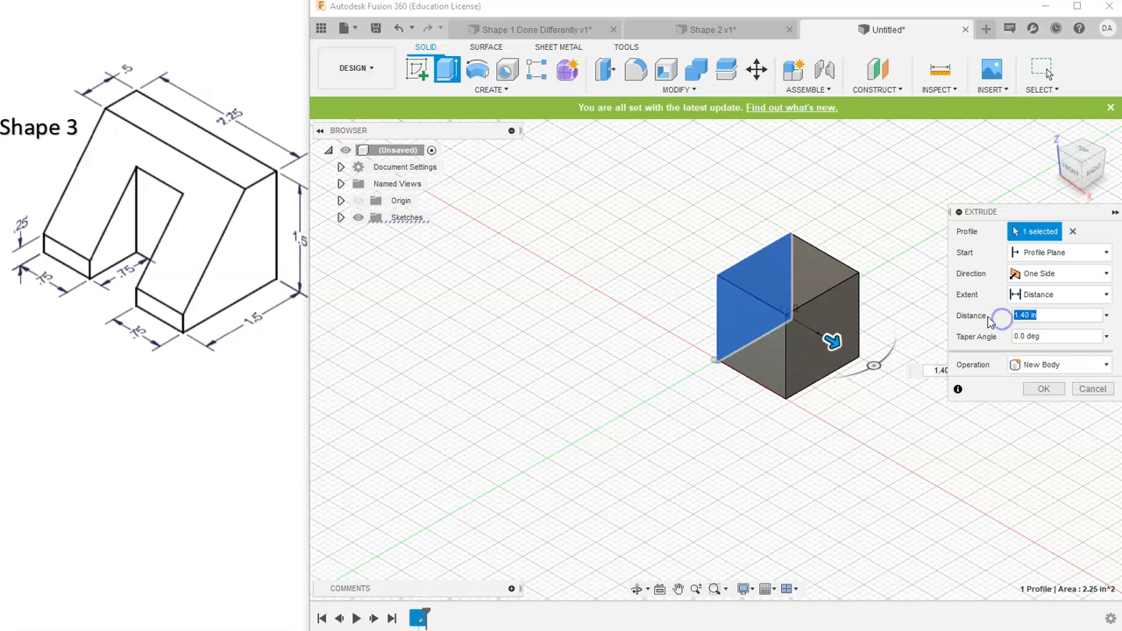
{"action": "type", "text": "2.25"}
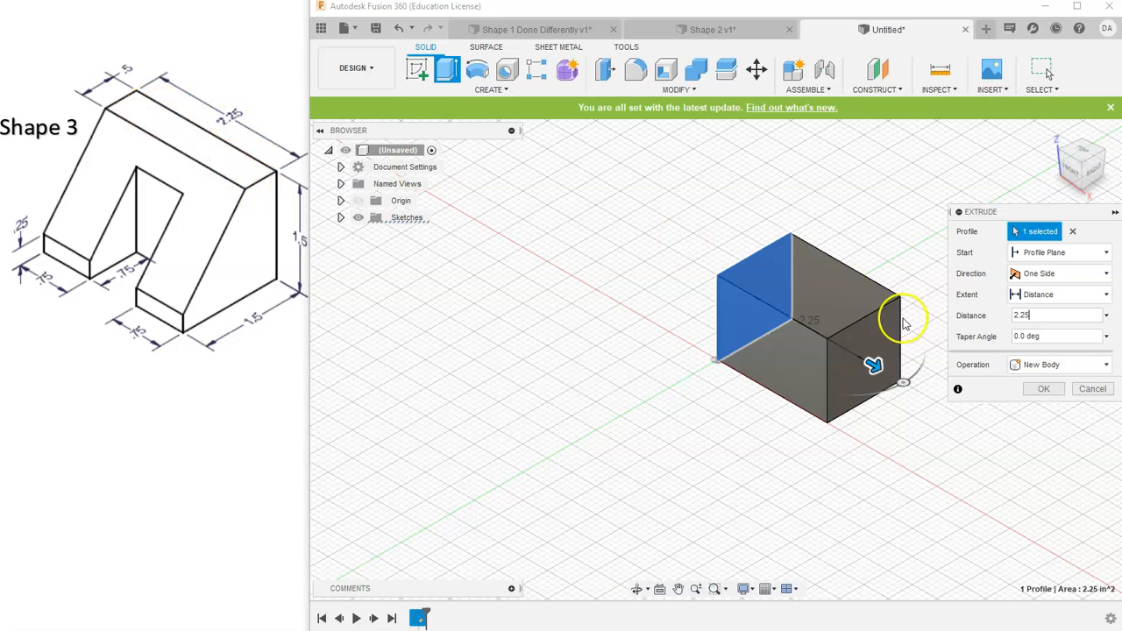
{"action": "left_click", "coordinate": [1043, 389]}
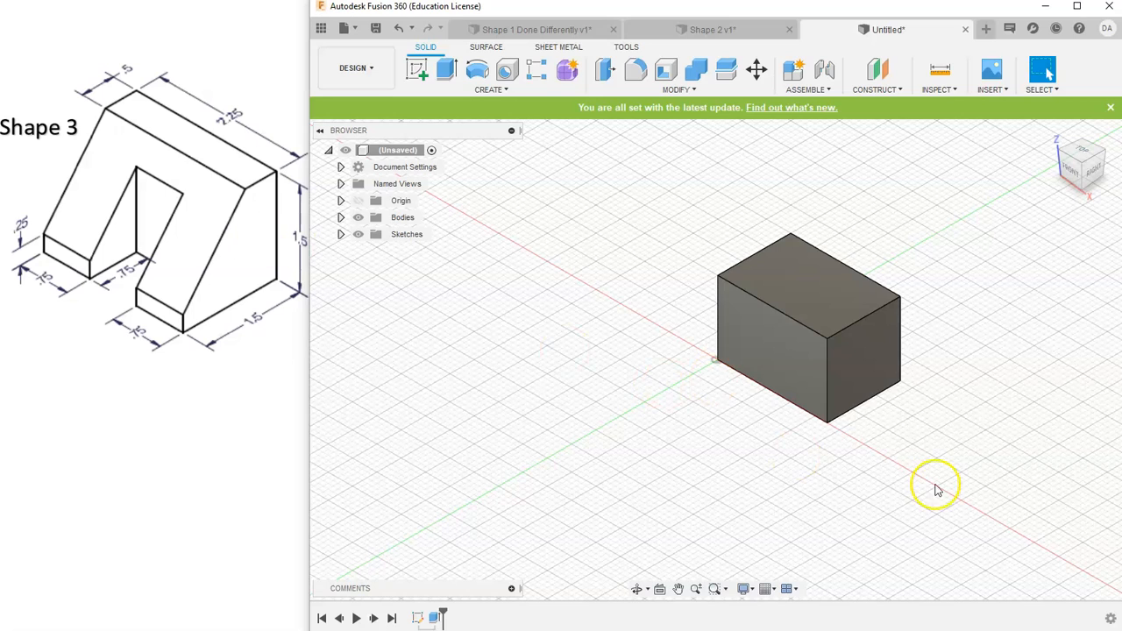
Step: Sketch a slanted line on the block's right face from its top edge to its front edge, about 0.35 in above the base
{"action": "left_click", "coordinate": [860, 357]}
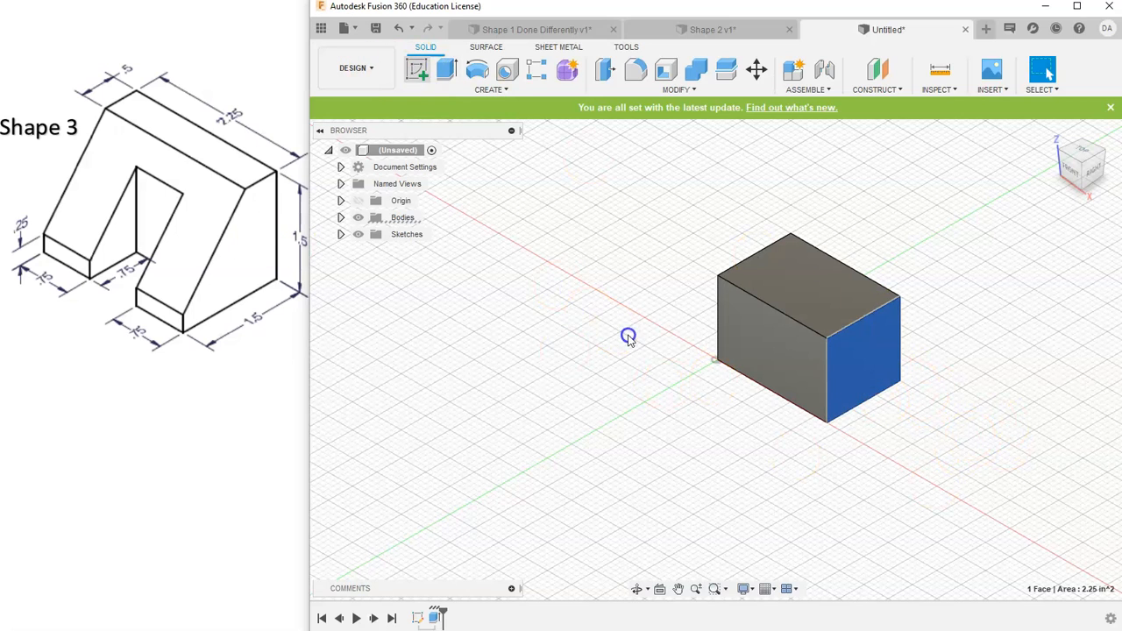
{"action": "scroll", "coordinate": [754, 407], "scroll_direction": "up", "scroll_amount": 5}
{"action": "middle_click_drag", "start_coordinate": [819, 399], "coordinate": [891, 366]}
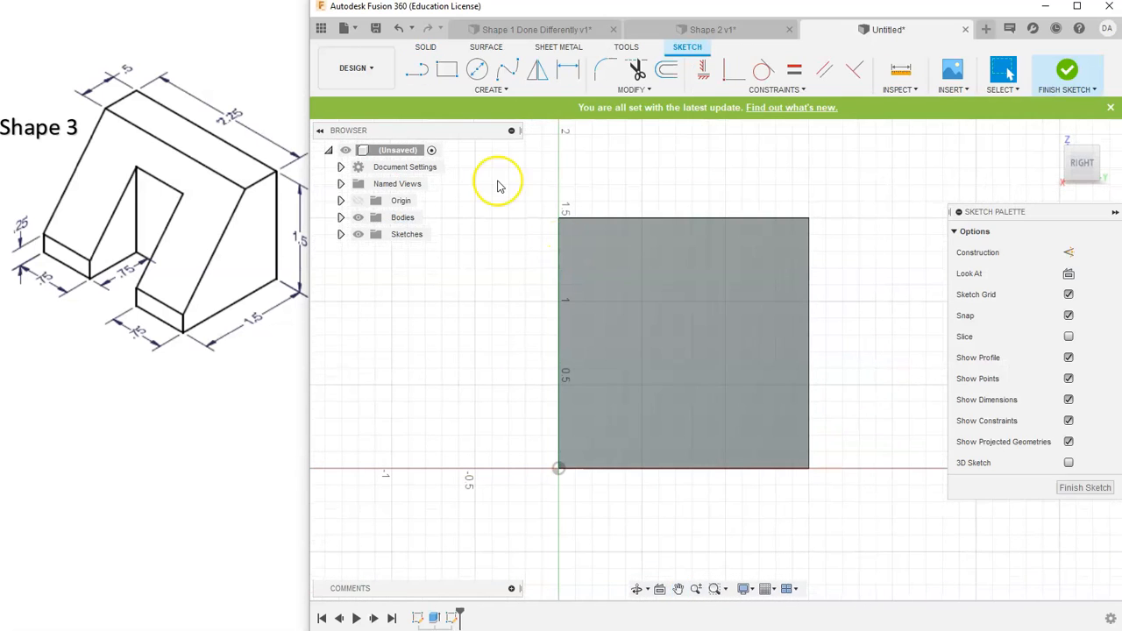
{"action": "left_click", "coordinate": [416, 69]}
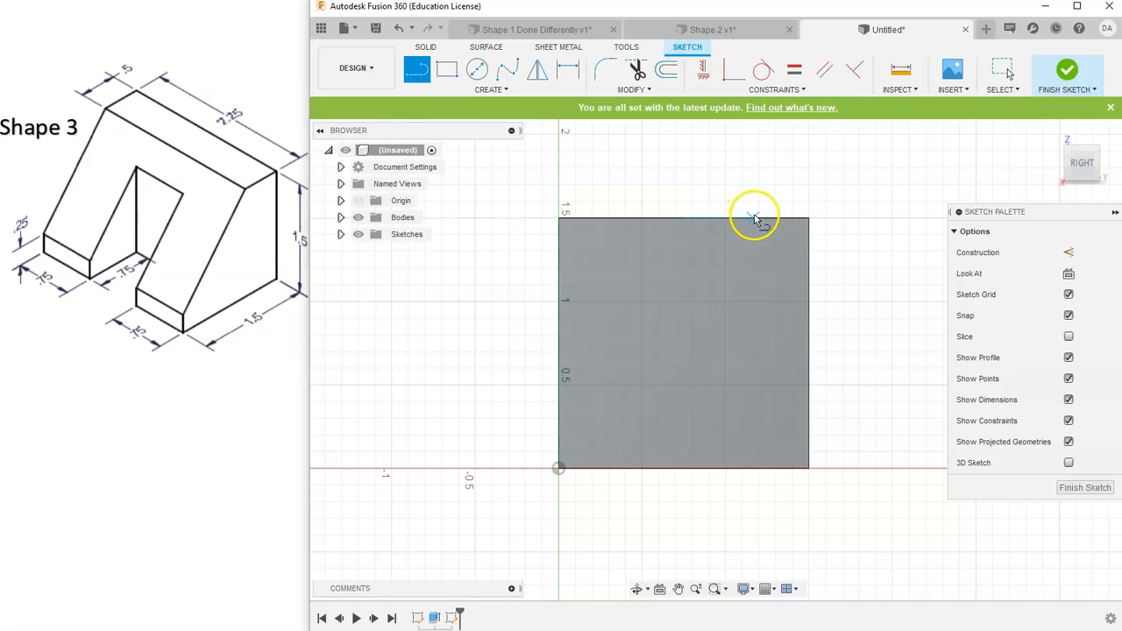
{"action": "left_click", "coordinate": [756, 218]}
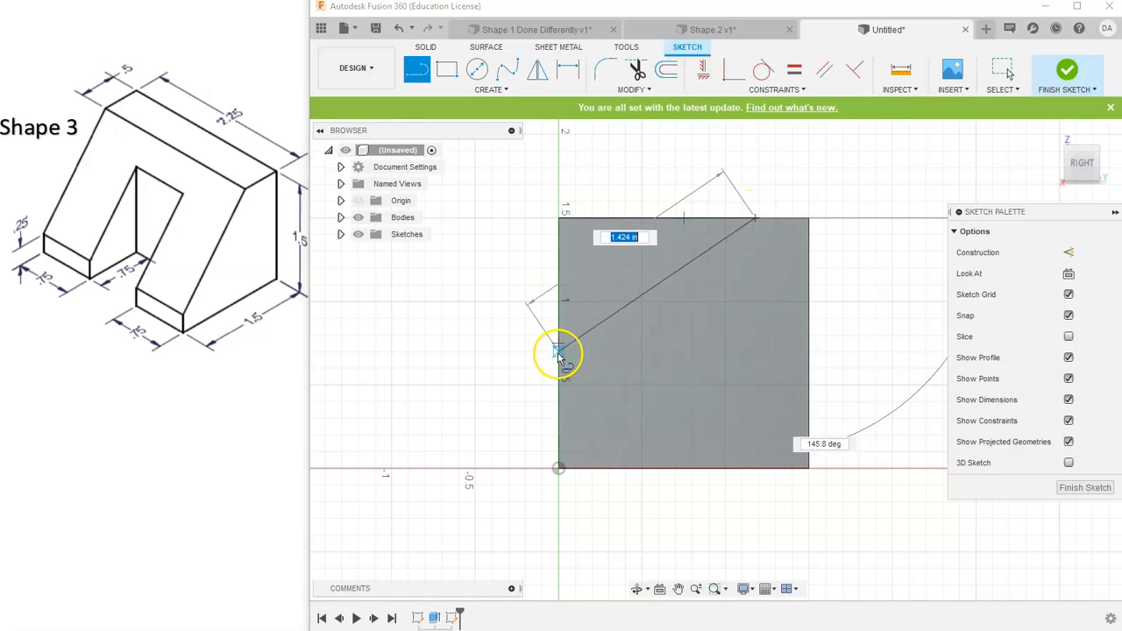
{"action": "double_click", "coordinate": [559, 409]}
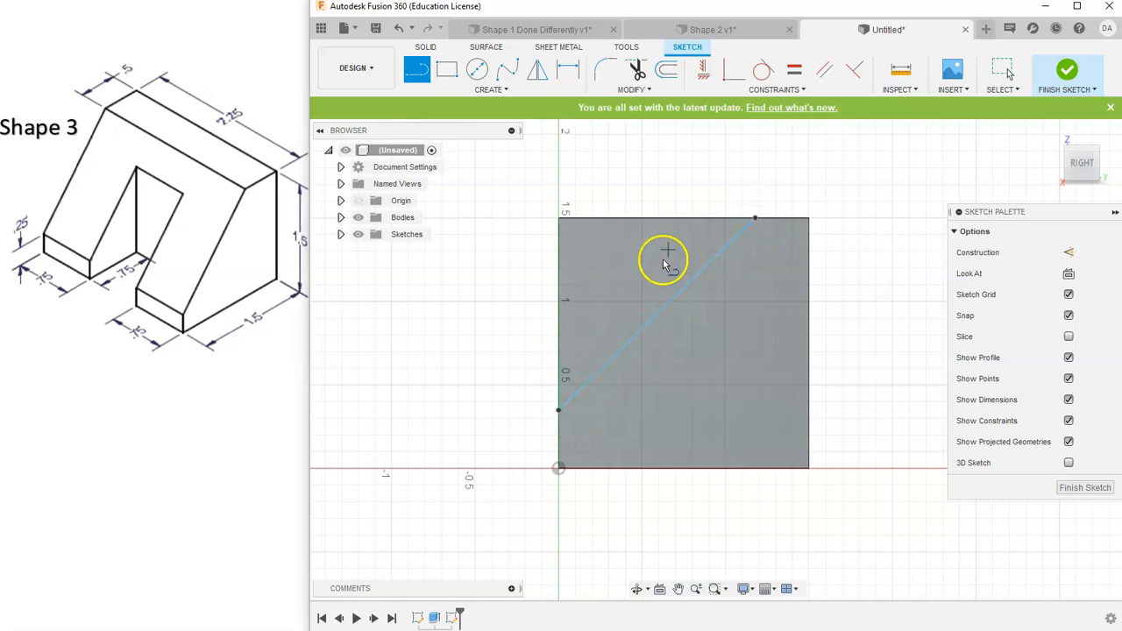
{"action": "right_click", "coordinate": [484, 285]}
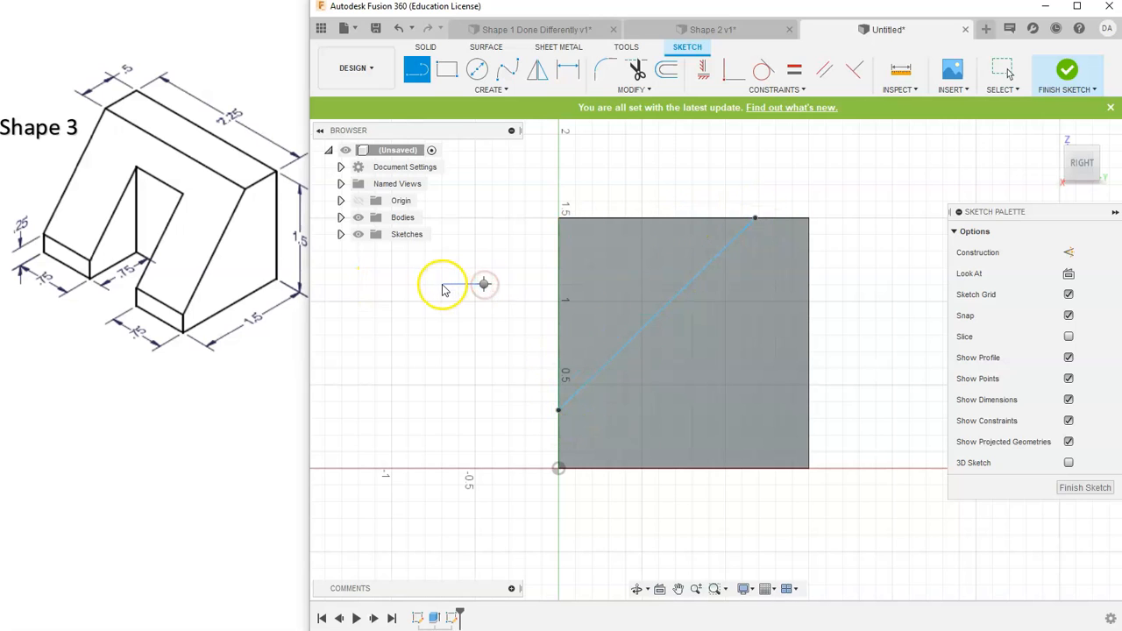
{"action": "left_click", "coordinate": [440, 282]}
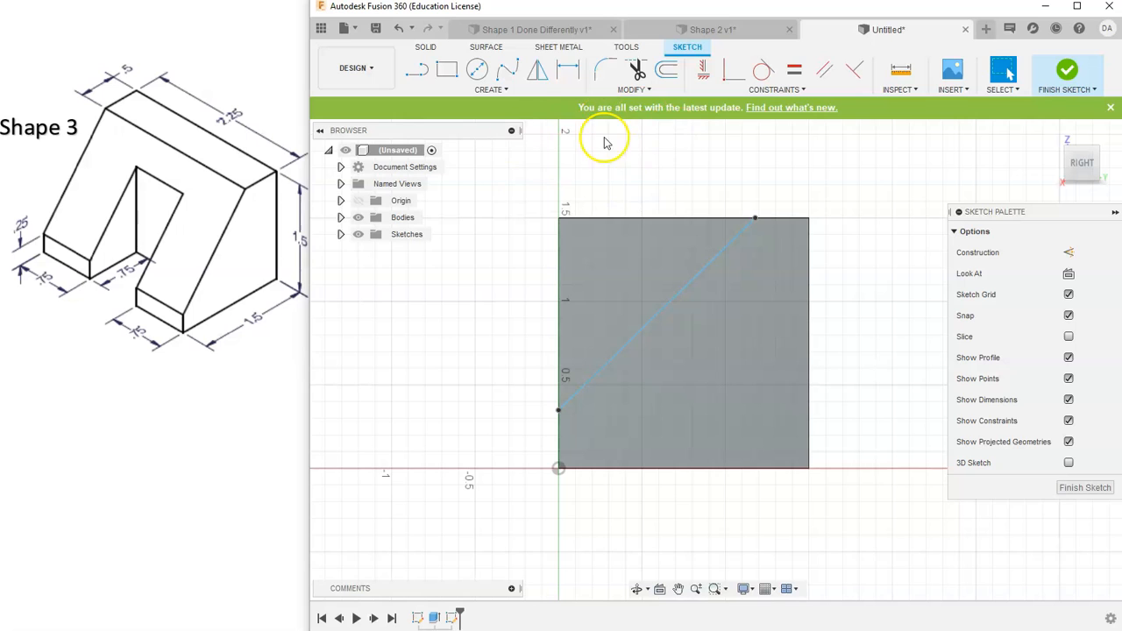
Step: Dimension the slanted line's lower endpoint 0.25 in above the face's bottom edge
{"action": "left_click", "coordinate": [567, 70]}
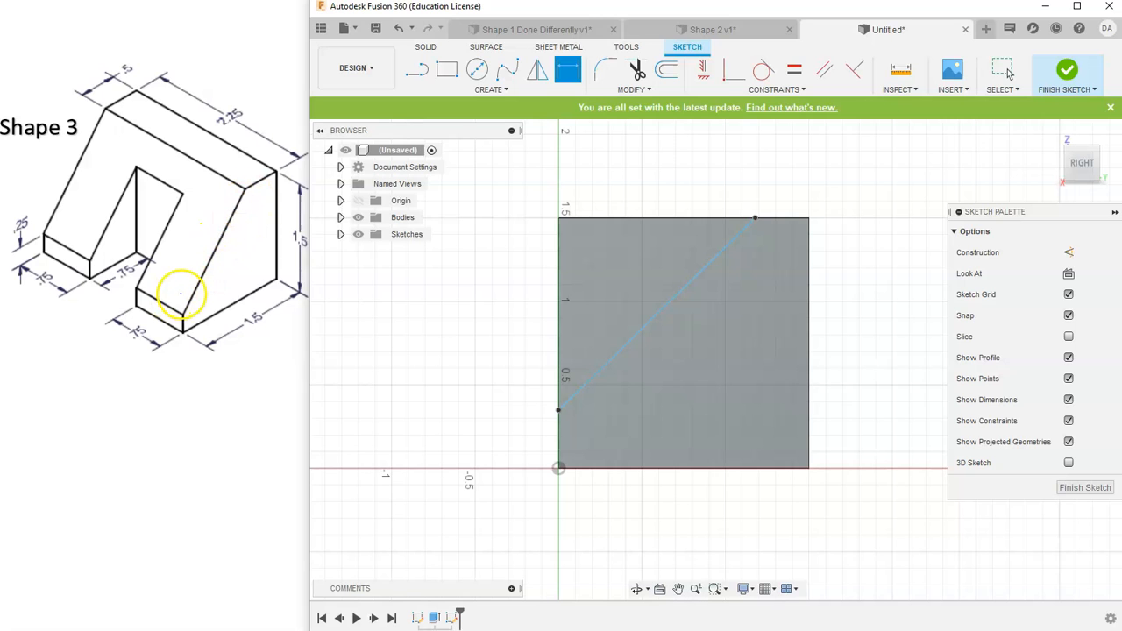
{"action": "left_click", "coordinate": [559, 411]}
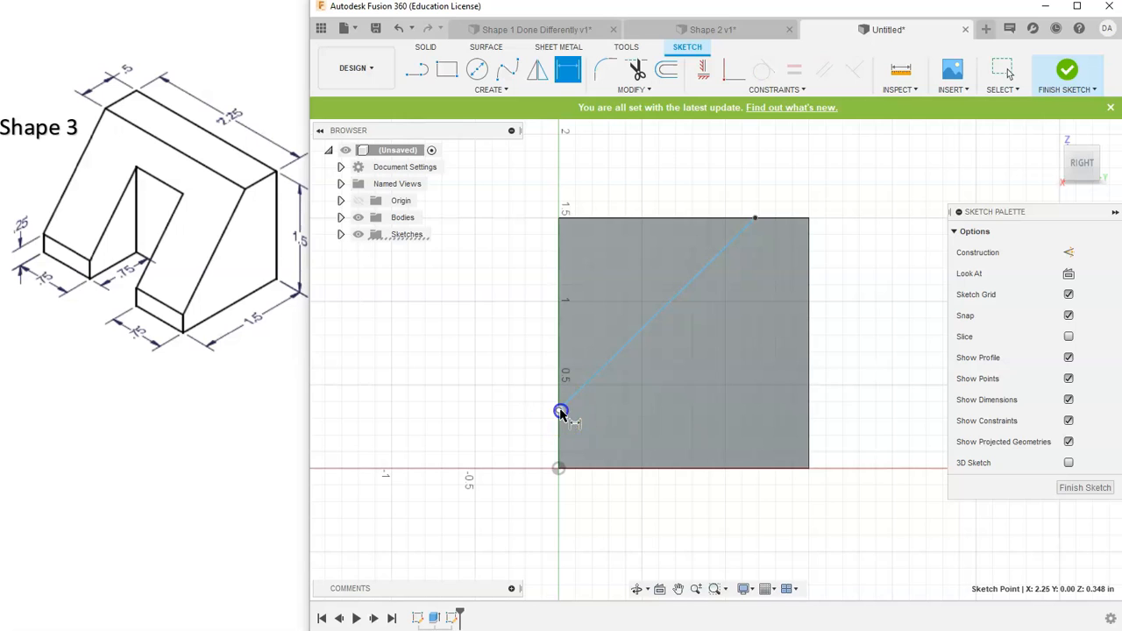
{"action": "left_click", "coordinate": [577, 473]}
{"action": "left_click", "coordinate": [526, 445]}
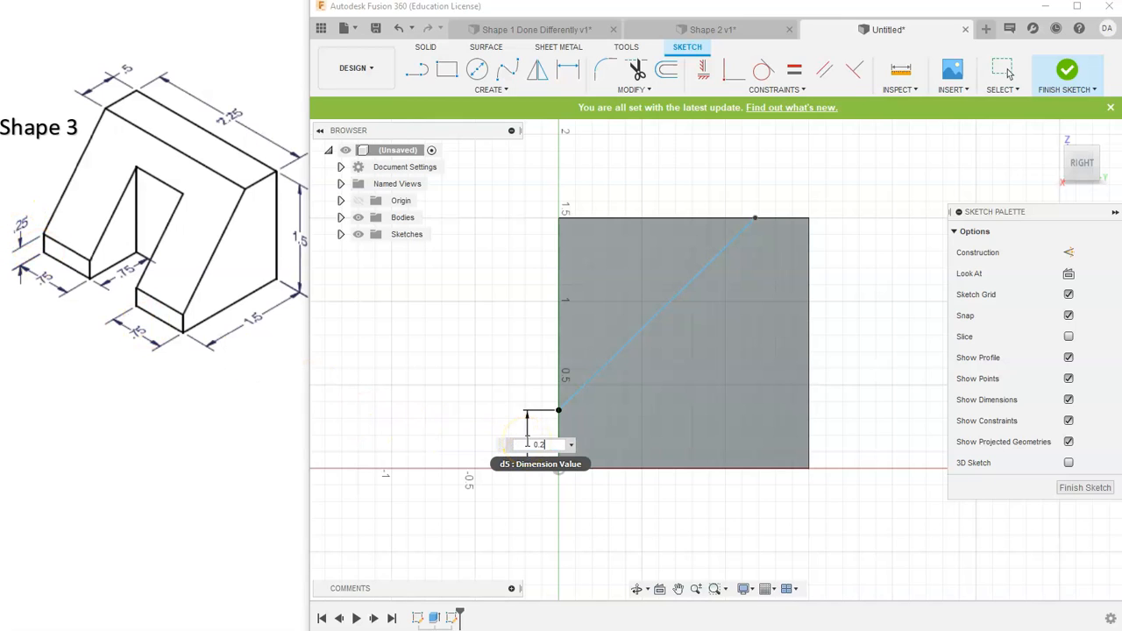
{"action": "key", "text": "Return"}
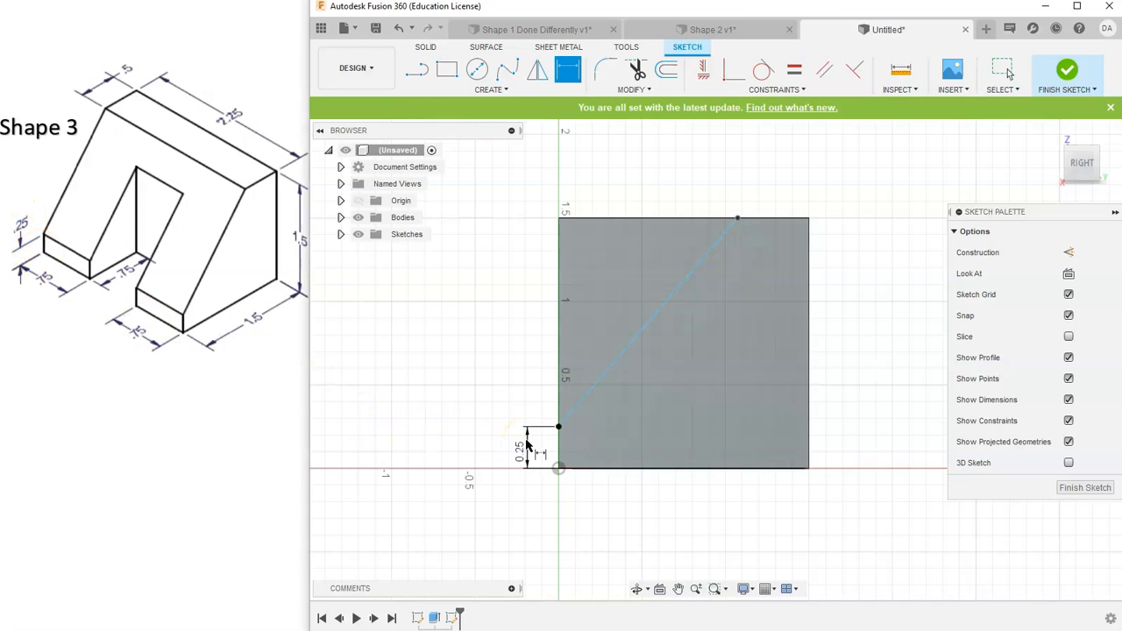
Step: Dimension the slanted line's upper endpoint 0.5 in from the right face's back edge
{"action": "left_click", "coordinate": [1048, 136]}
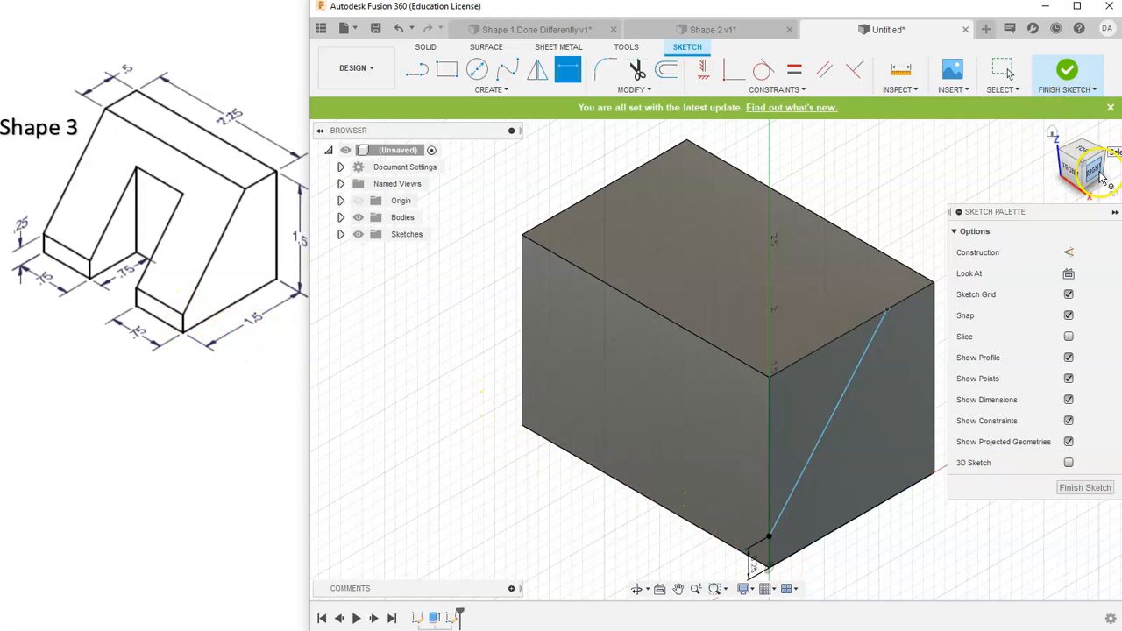
{"action": "left_click", "coordinate": [1092, 169]}
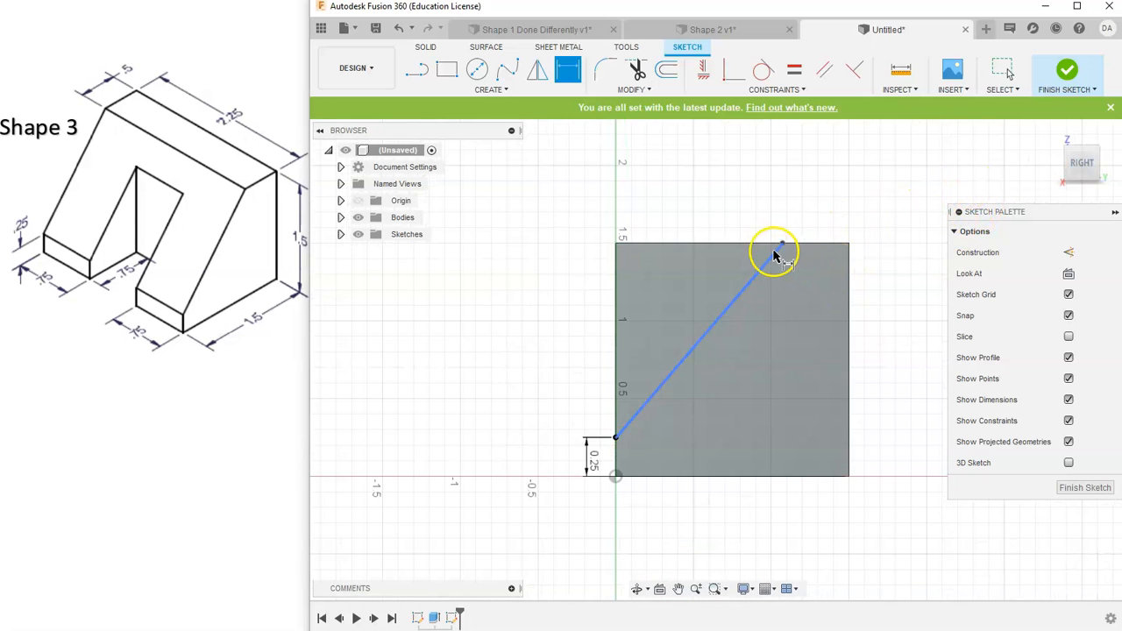
{"action": "left_click", "coordinate": [783, 245]}
{"action": "left_click", "coordinate": [846, 258]}
{"action": "left_click", "coordinate": [825, 218]}
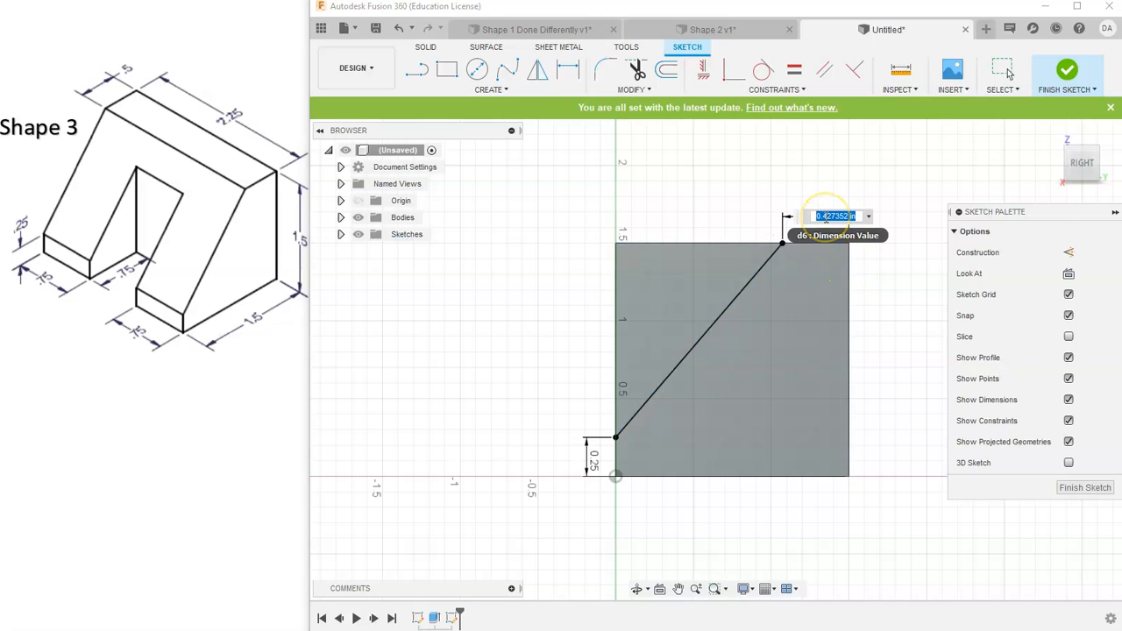
{"action": "type", "text": ".5"}
{"action": "key", "text": "Return"}
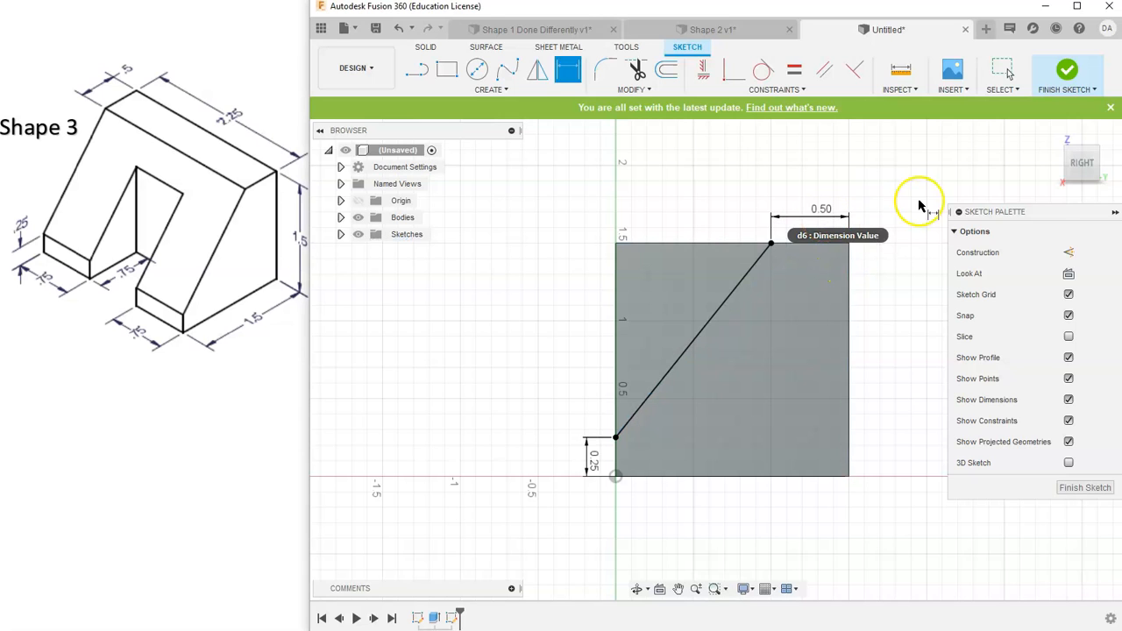
{"action": "left_click", "coordinate": [1053, 134]}
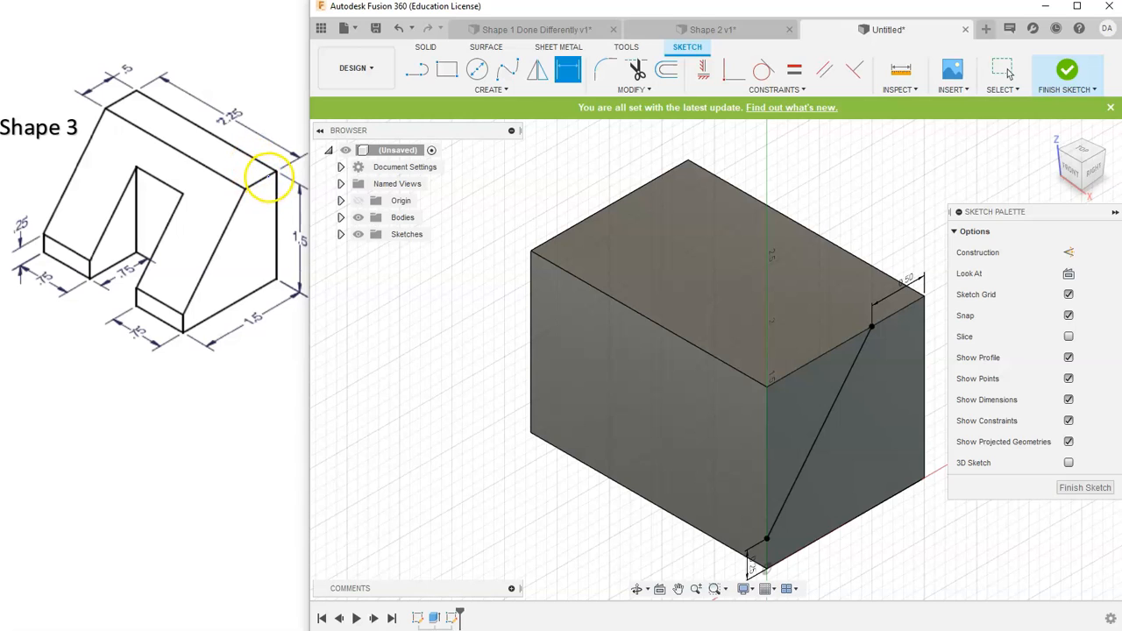
{"action": "left_click", "coordinate": [851, 383]}
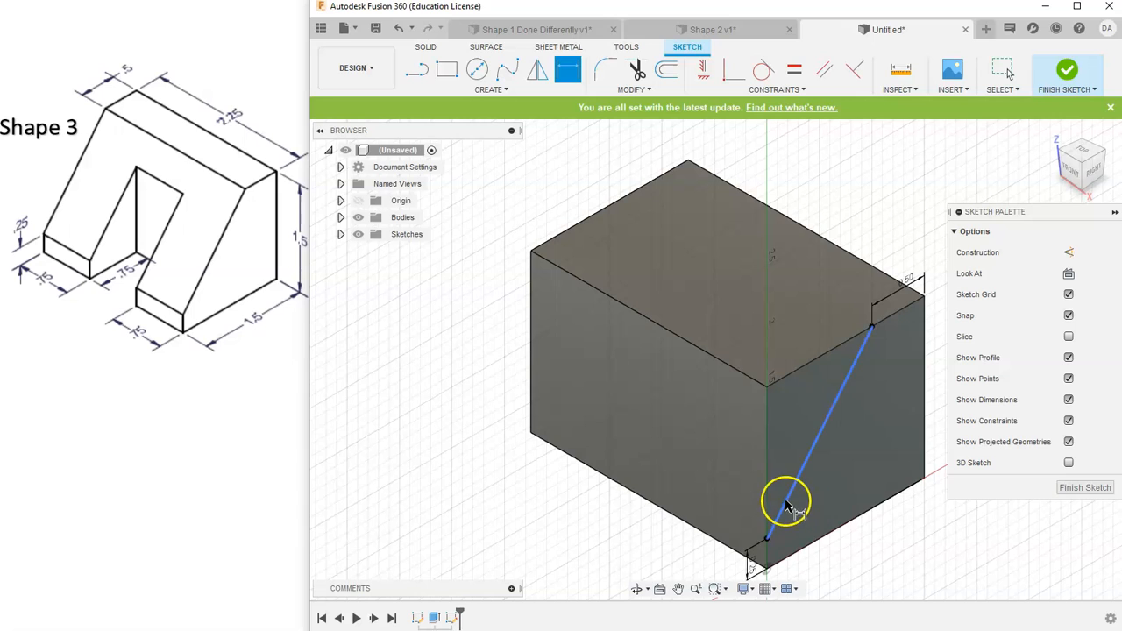
{"action": "left_click", "coordinate": [341, 234]}
{"action": "left_click", "coordinate": [394, 272]}
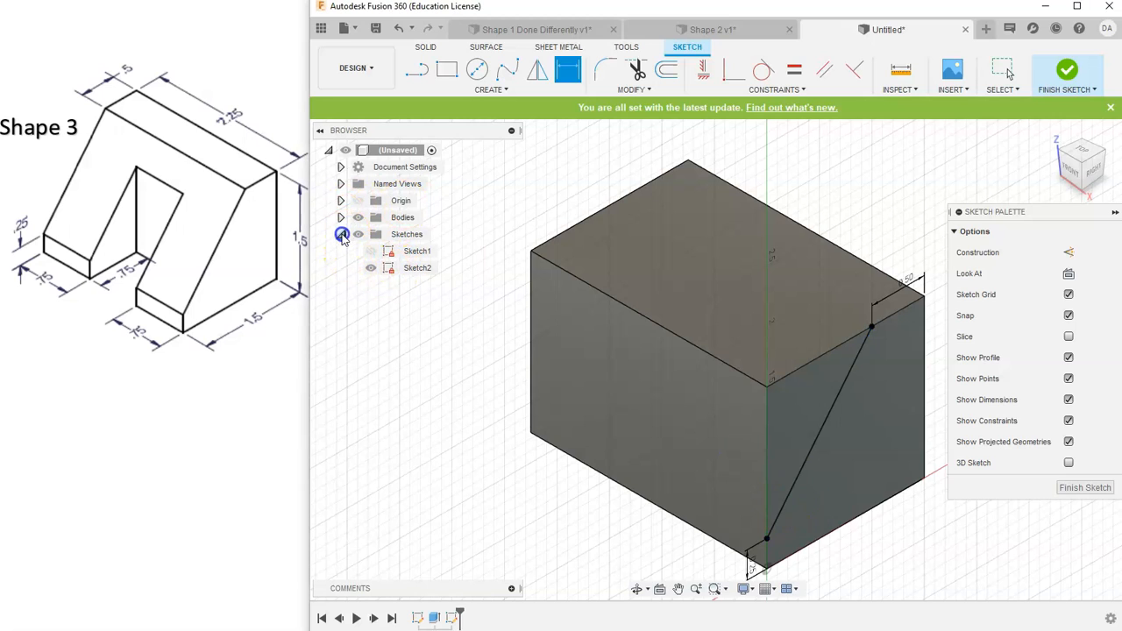
{"action": "left_click", "coordinate": [341, 235]}
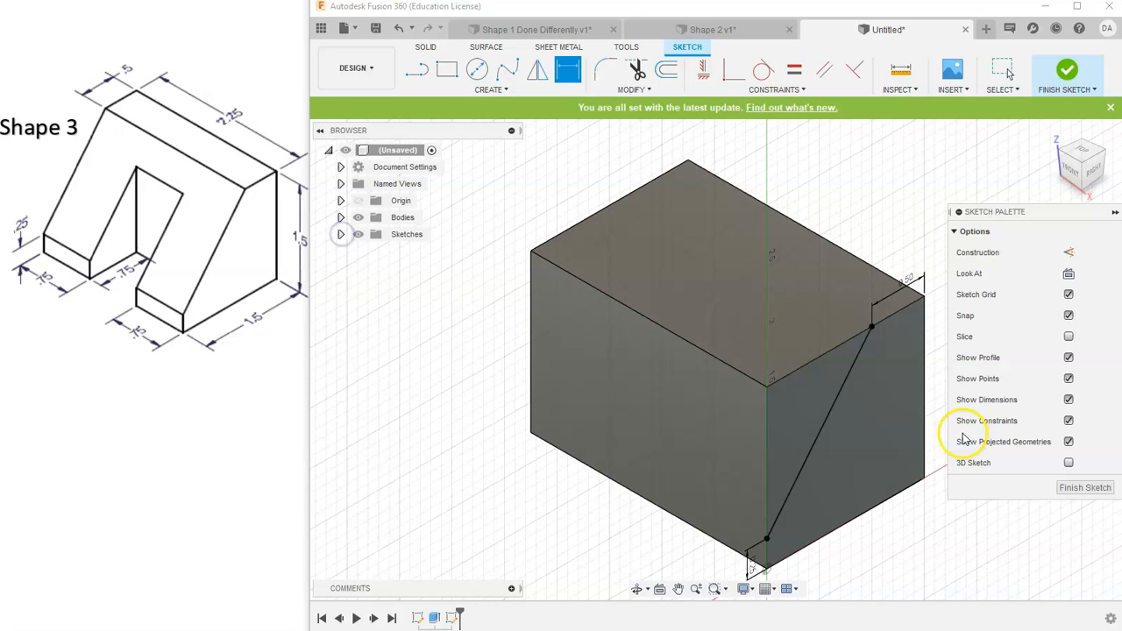
Step: Finish the sketch and extrude the triangle above the slanted line as a cut through the block with extent All
{"action": "left_click", "coordinate": [1065, 71]}
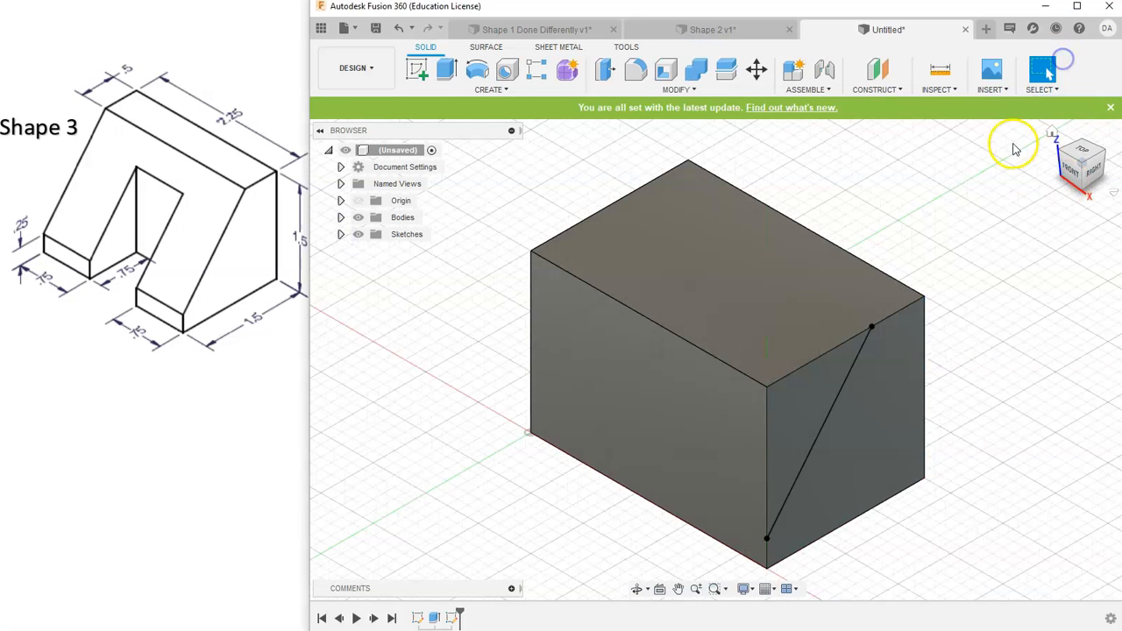
{"action": "left_click", "coordinate": [446, 69]}
{"action": "left_click", "coordinate": [808, 402]}
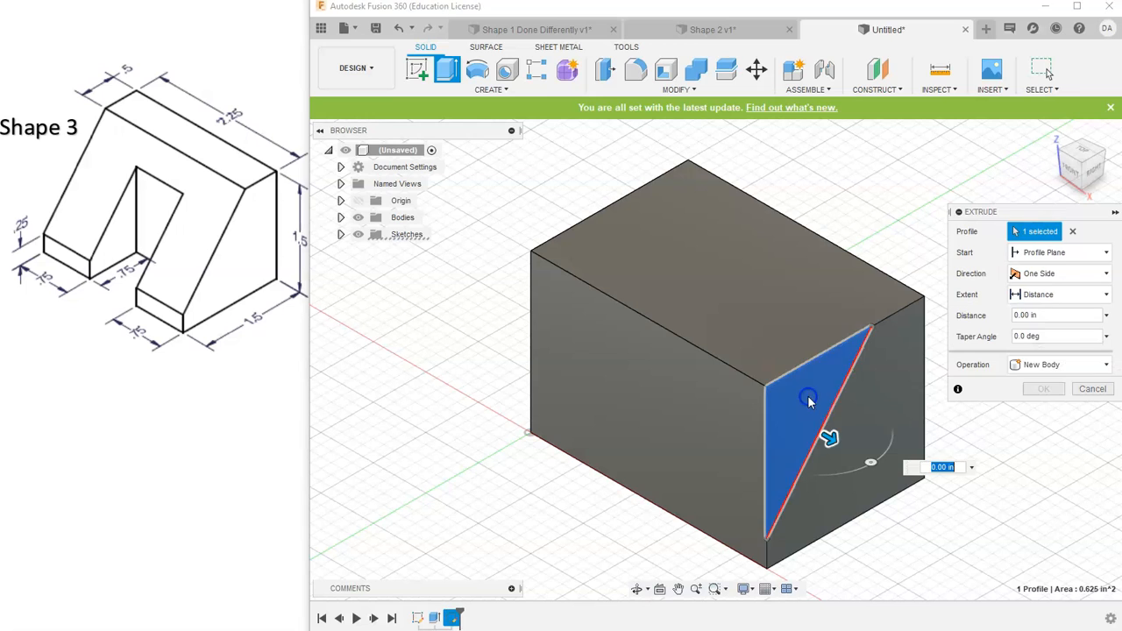
{"action": "left_click_drag", "start_coordinate": [832, 440], "coordinate": [646, 331]}
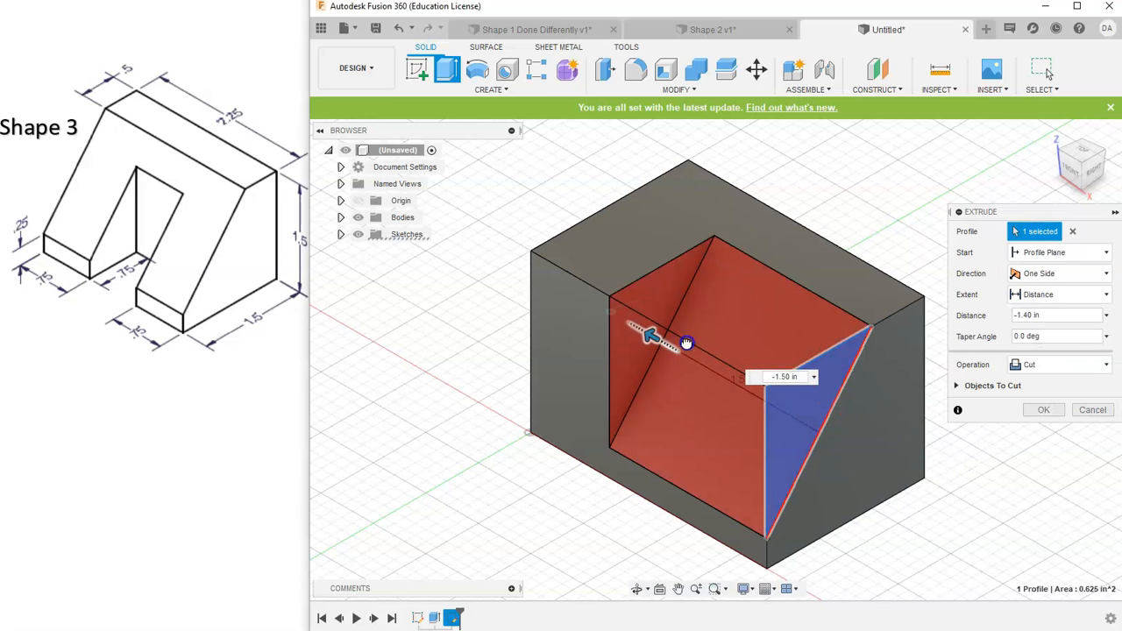
{"action": "left_click", "coordinate": [1106, 298]}
{"action": "left_click", "coordinate": [1046, 342]}
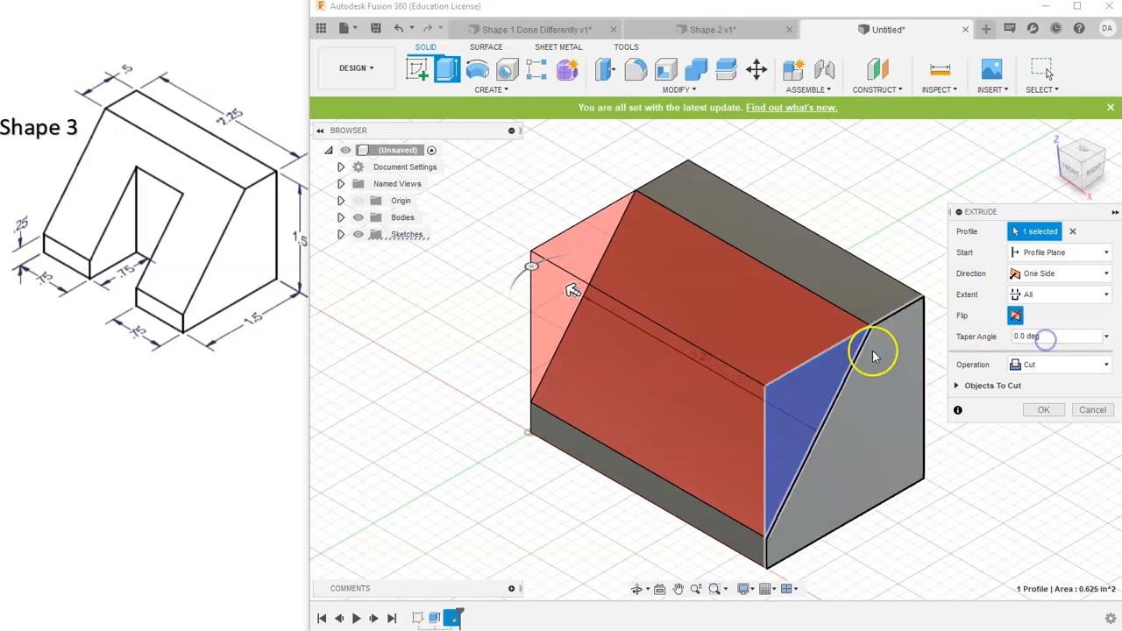
{"action": "left_click", "coordinate": [1043, 411]}
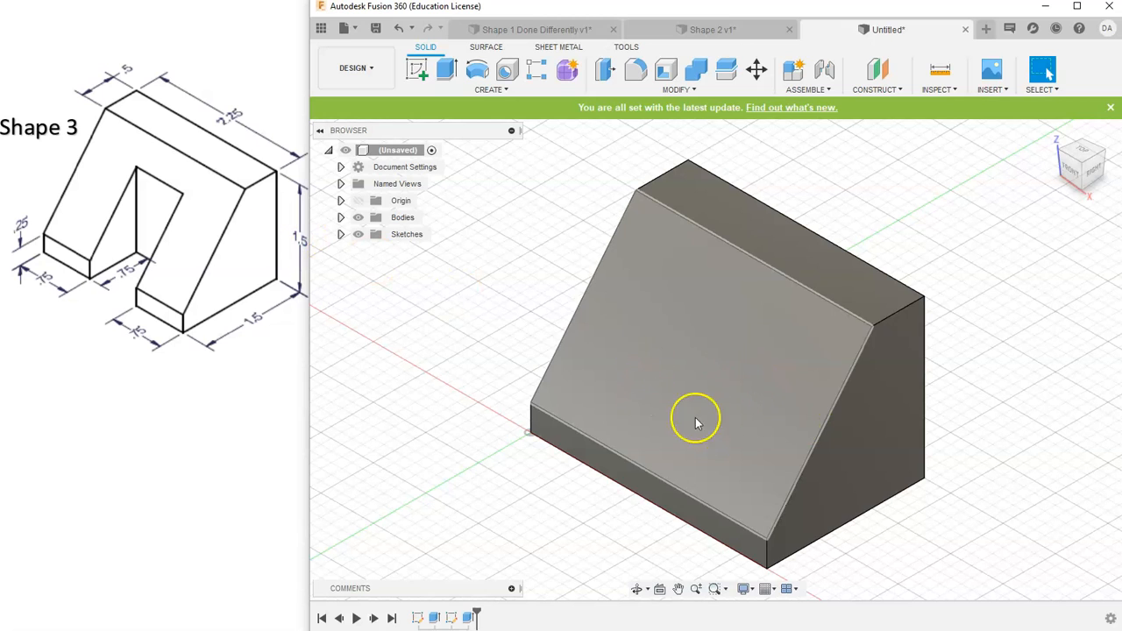
Step: Sketch a freehand two-point rectangle on the lower middle of the sloped face and finish the sketch
{"action": "left_click", "coordinate": [698, 369]}
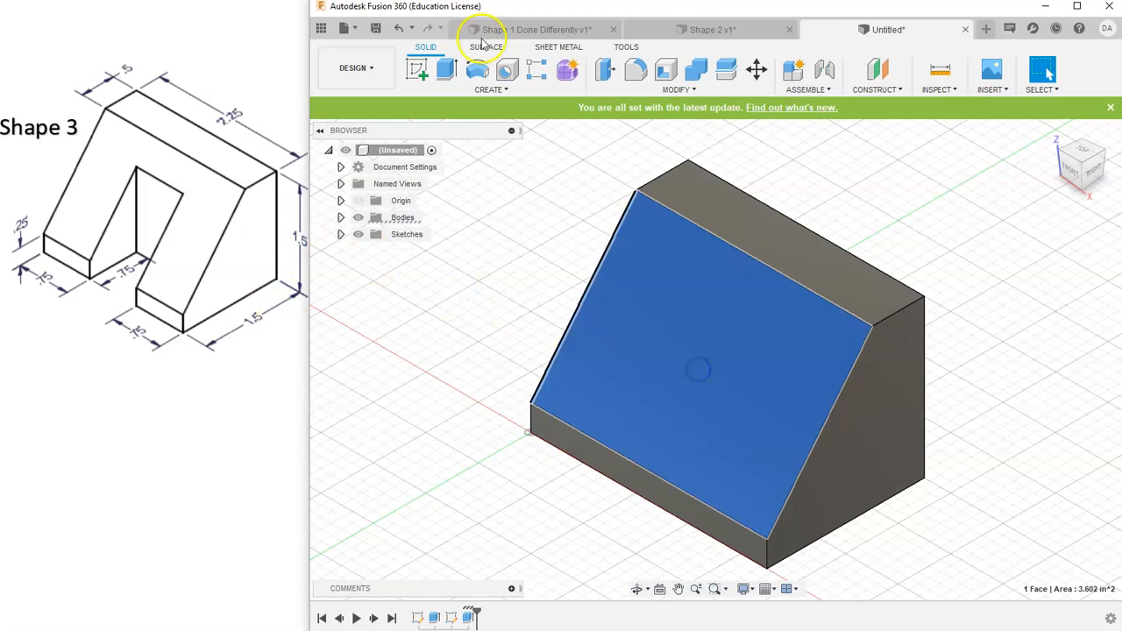
{"action": "left_click", "coordinate": [538, 235]}
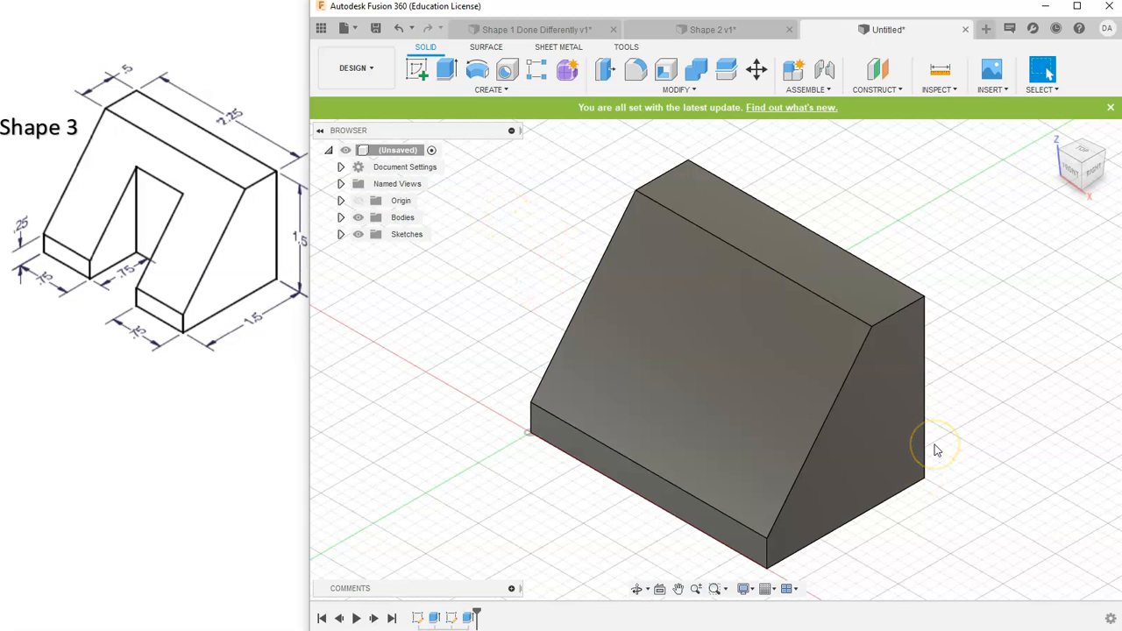
{"action": "left_click", "coordinate": [877, 430]}
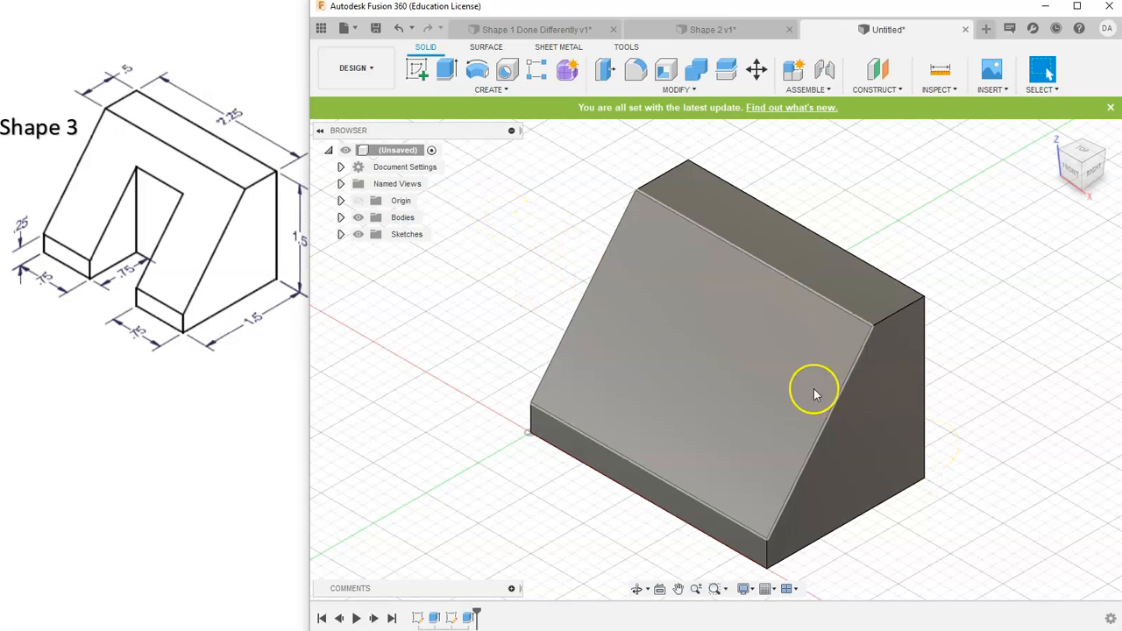
{"action": "left_click", "coordinate": [656, 337]}
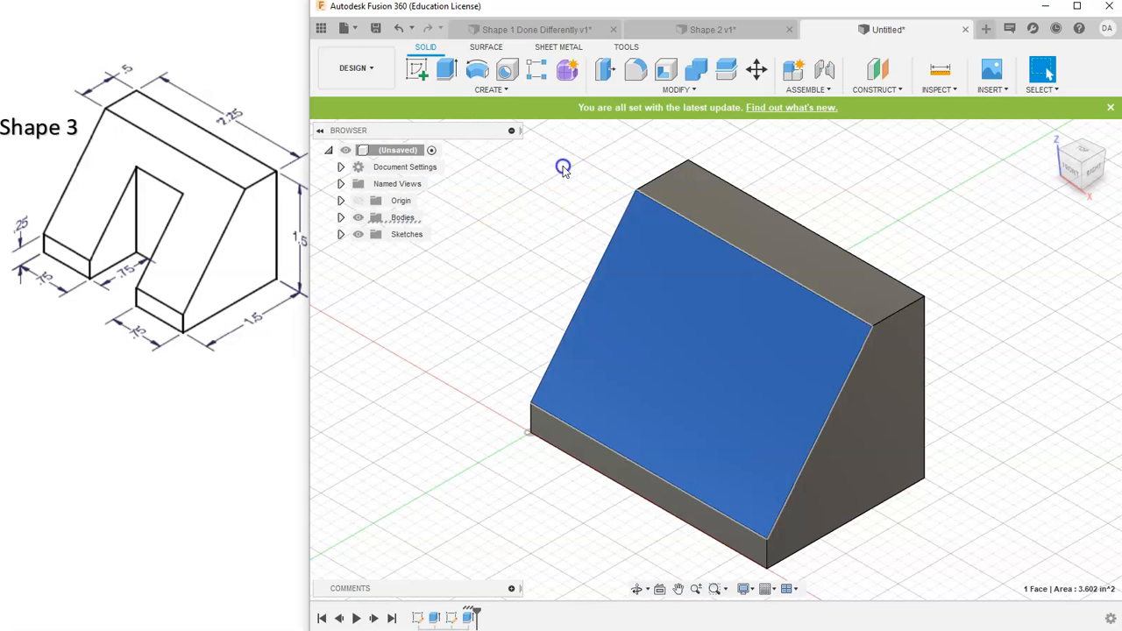
{"action": "left_click", "coordinate": [415, 73]}
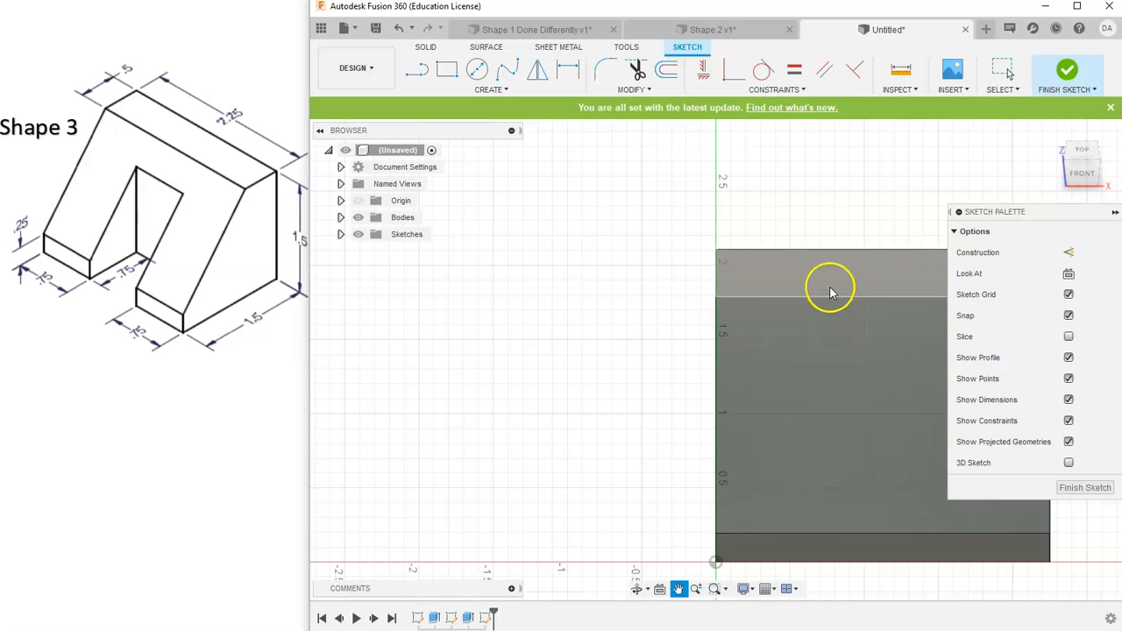
{"action": "left_click", "coordinate": [446, 69]}
{"action": "left_click", "coordinate": [590, 328]}
{"action": "left_click", "coordinate": [746, 421]}
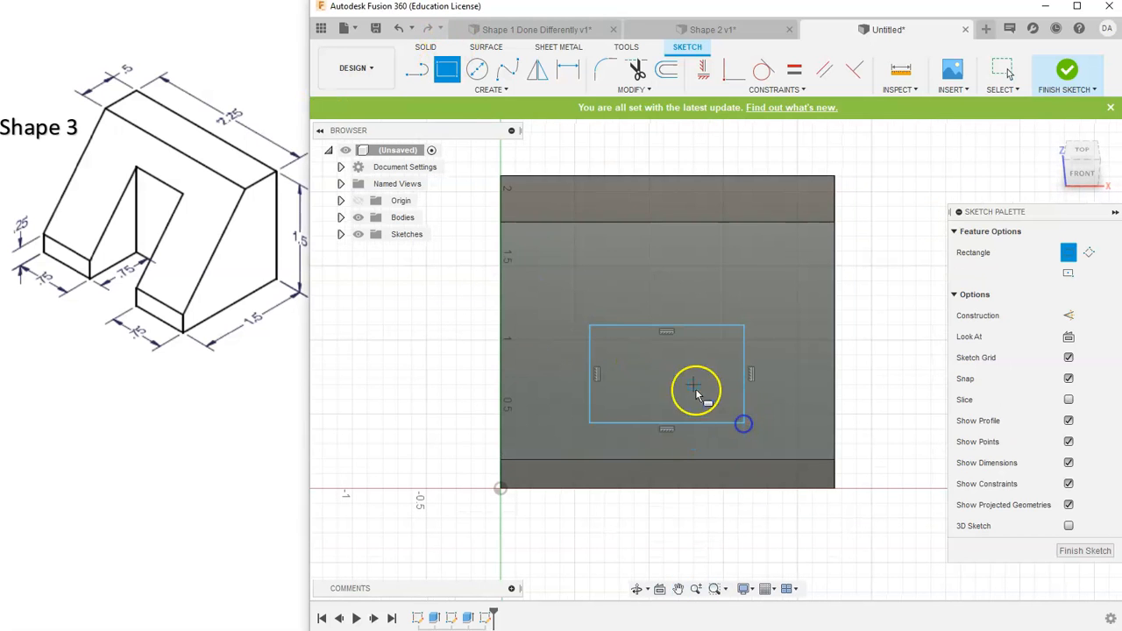
{"action": "left_click", "coordinate": [1067, 70]}
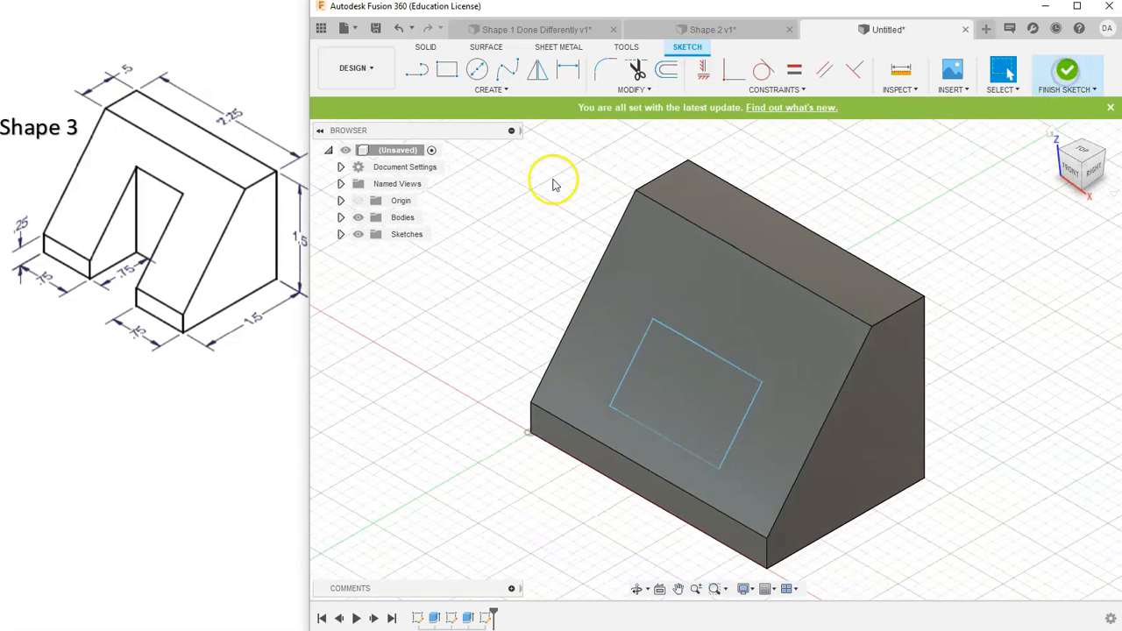
Step: Try extruding the rectangle perpendicular to the sloped face, outward 3.20 and 1.20 in and inward 1.70 in as a cut, and cancel
{"action": "left_click", "coordinate": [447, 70]}
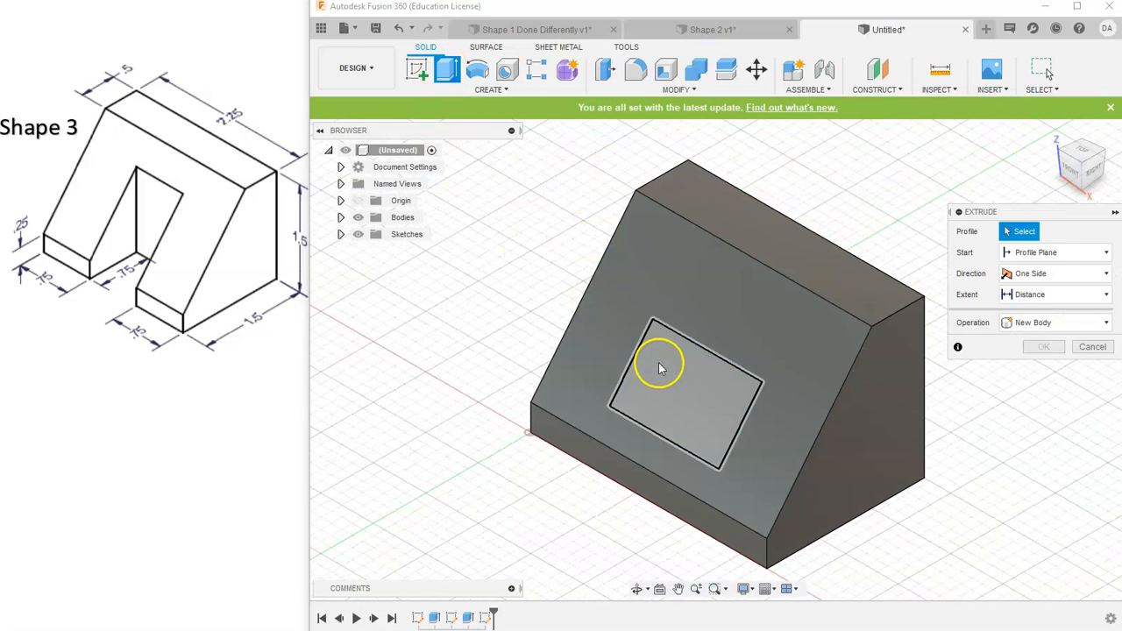
{"action": "left_click", "coordinate": [656, 364]}
{"action": "mouse_move", "coordinate": [680, 393]}
{"action": "left_mouse_down"}
{"action": "mouse_move", "coordinate": [604, 383]}
{"action": "mouse_move", "coordinate": [400, 293]}
{"action": "left_mouse_up"}
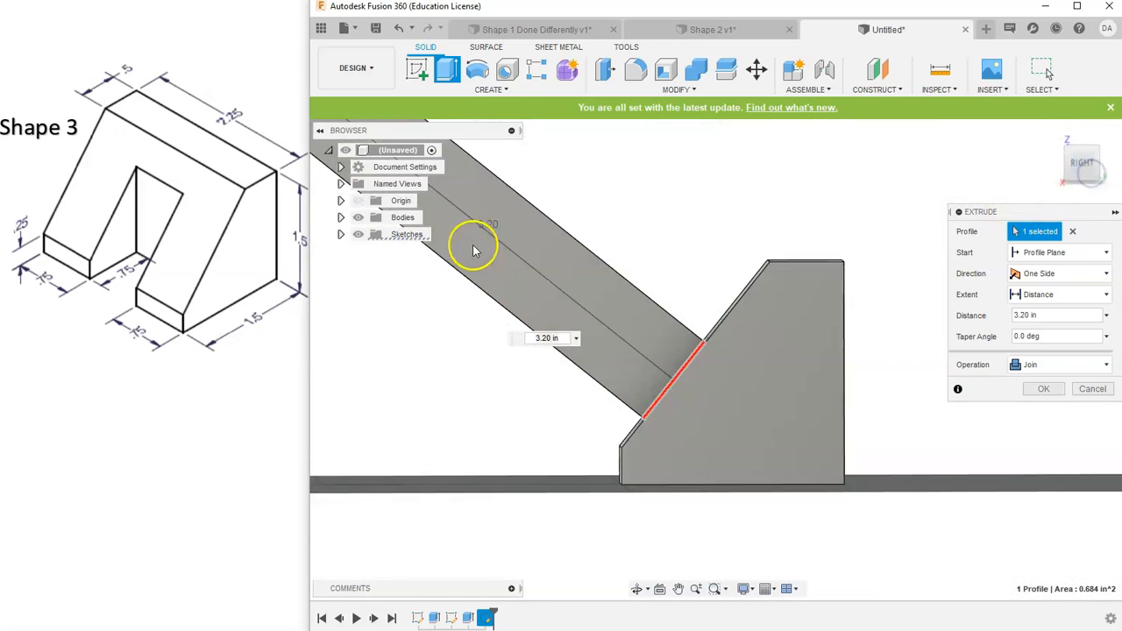
{"action": "middle_click_drag", "start_coordinate": [593, 313], "coordinate": [713, 433]}
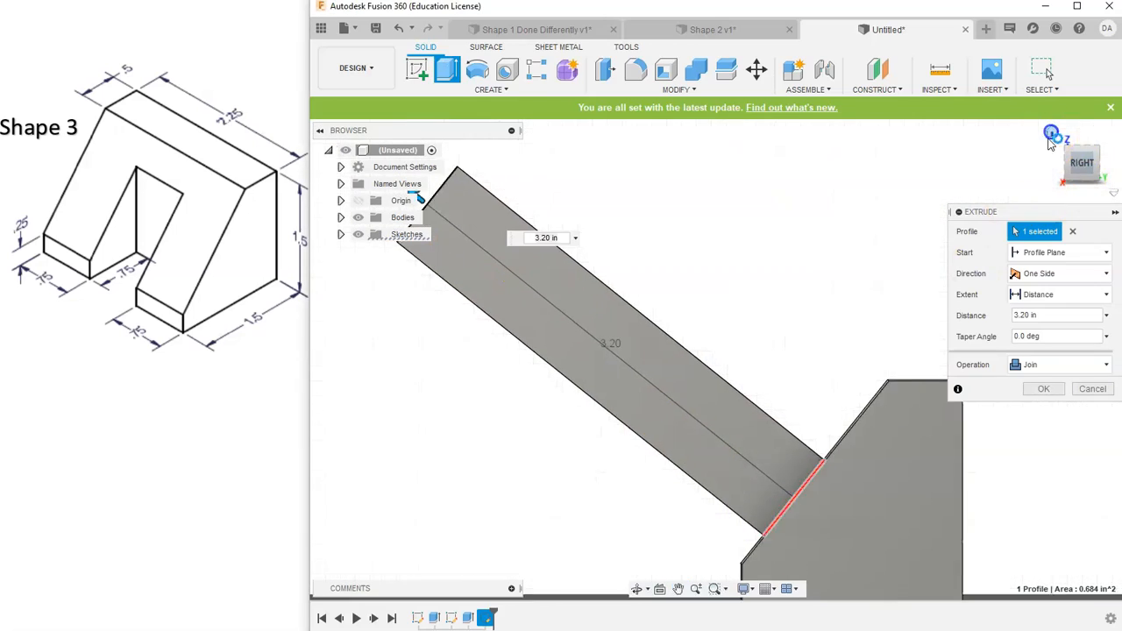
{"action": "left_click", "coordinate": [1051, 133]}
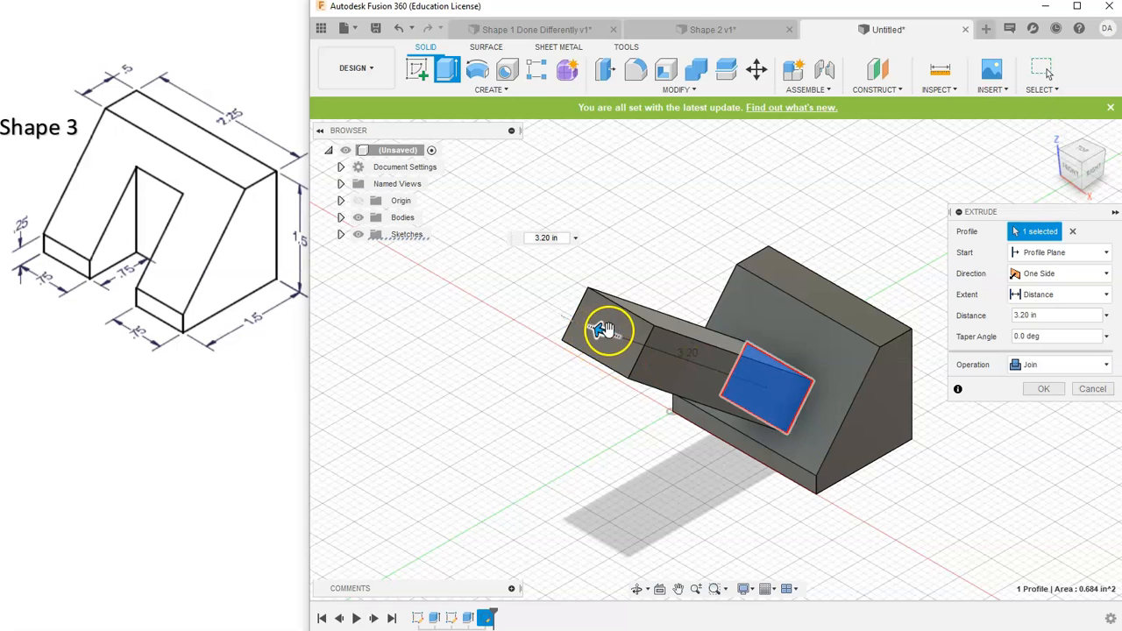
{"action": "left_click_drag", "start_coordinate": [601, 328], "coordinate": [699, 364]}
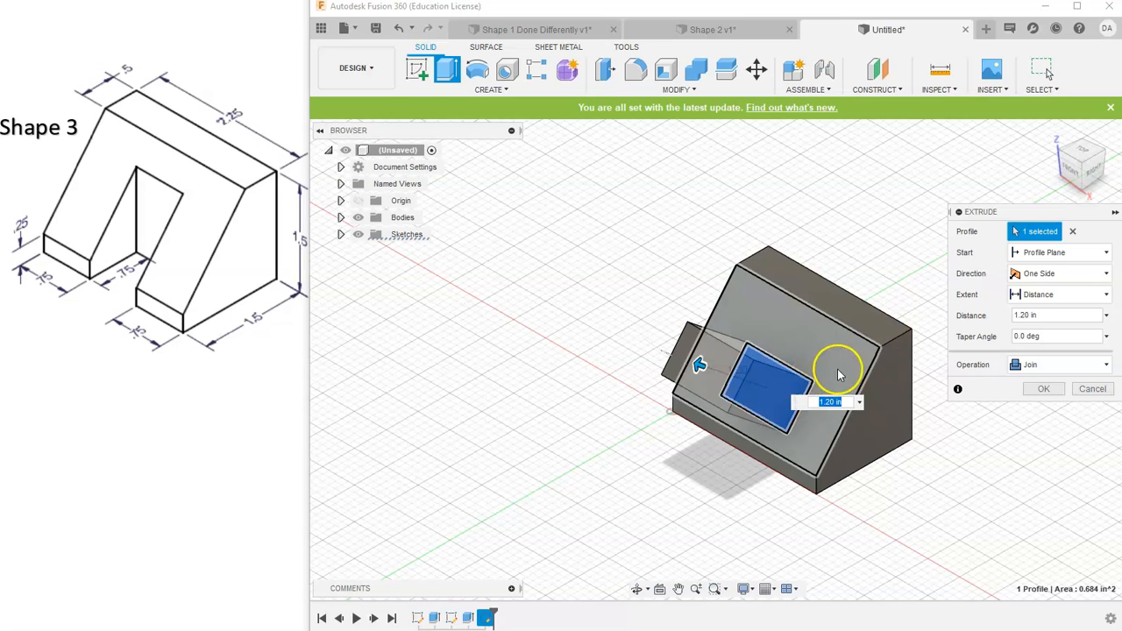
{"action": "left_click_drag", "start_coordinate": [699, 364], "coordinate": [859, 419]}
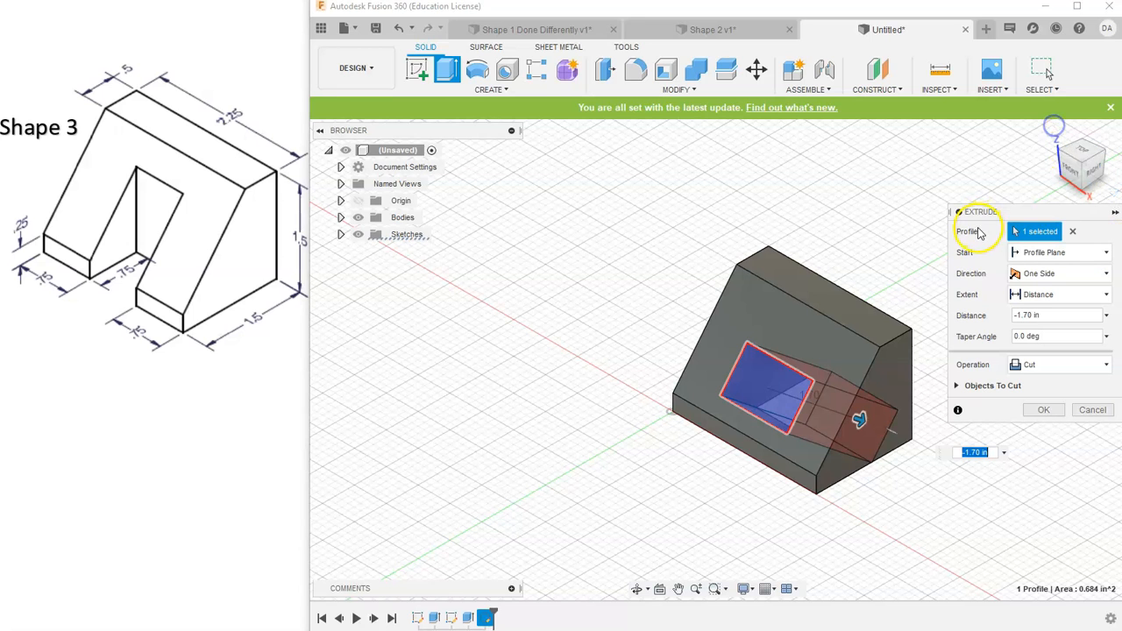
{"action": "left_click", "coordinate": [1053, 127]}
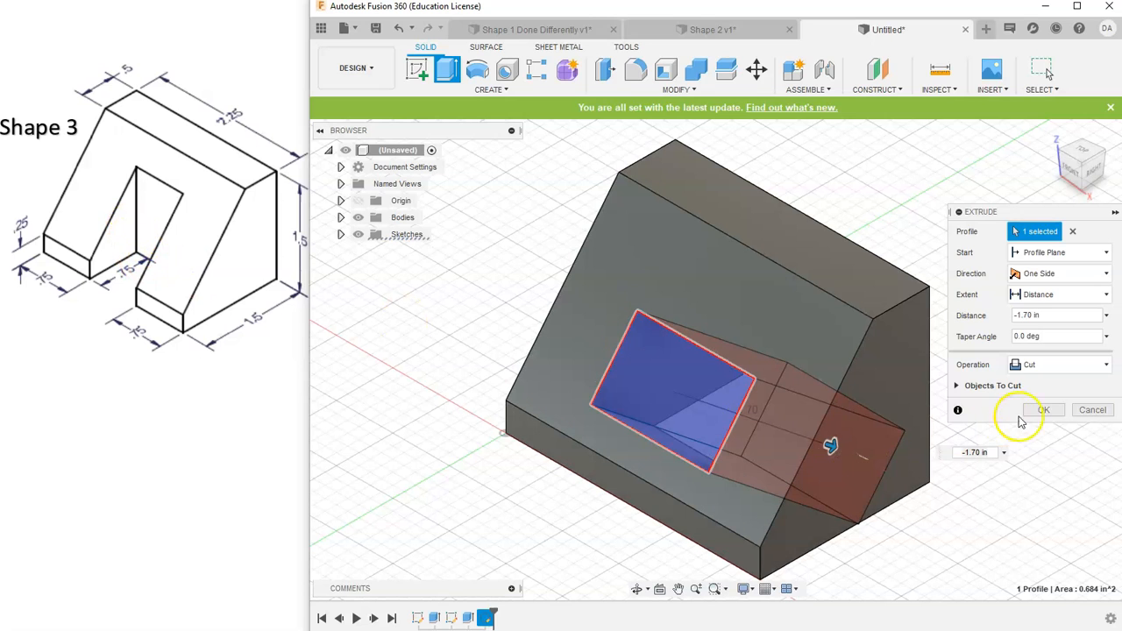
{"action": "left_click", "coordinate": [1086, 409]}
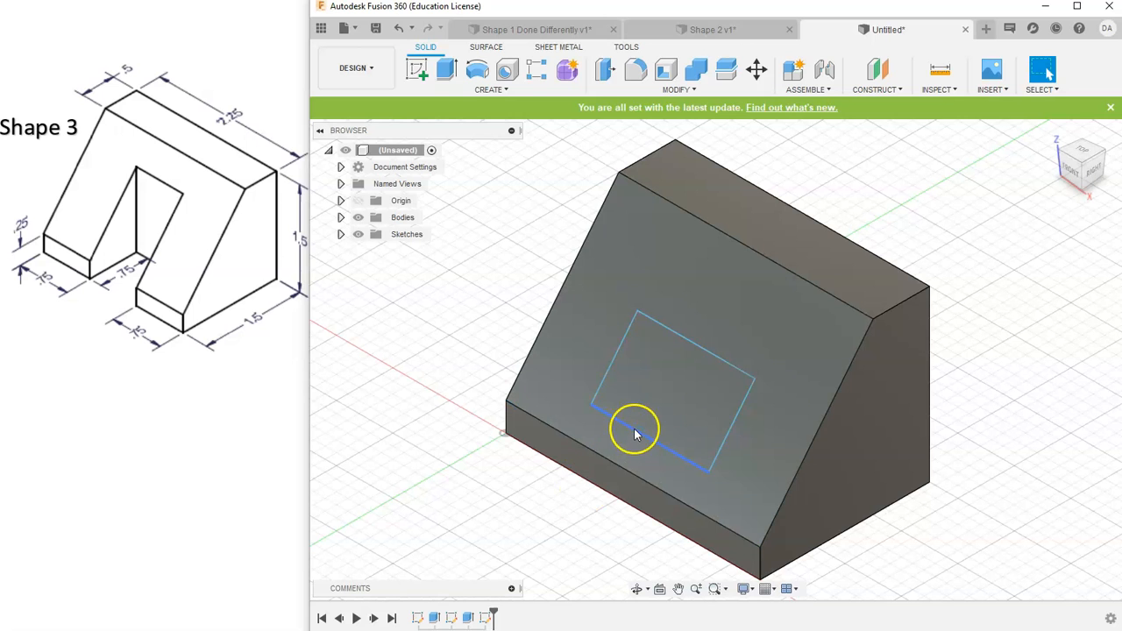
Step: Undo the finished rectangle sketch on the sloped face until the sketch itself is removed
{"action": "left_click", "coordinate": [399, 29]}
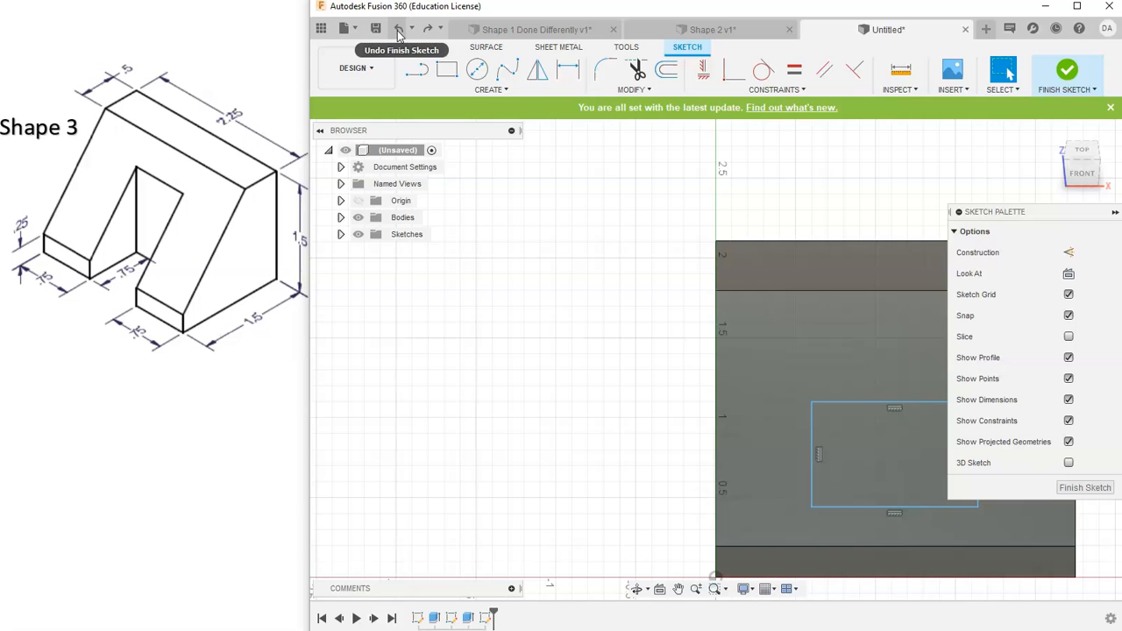
{"action": "left_click", "coordinate": [397, 30]}
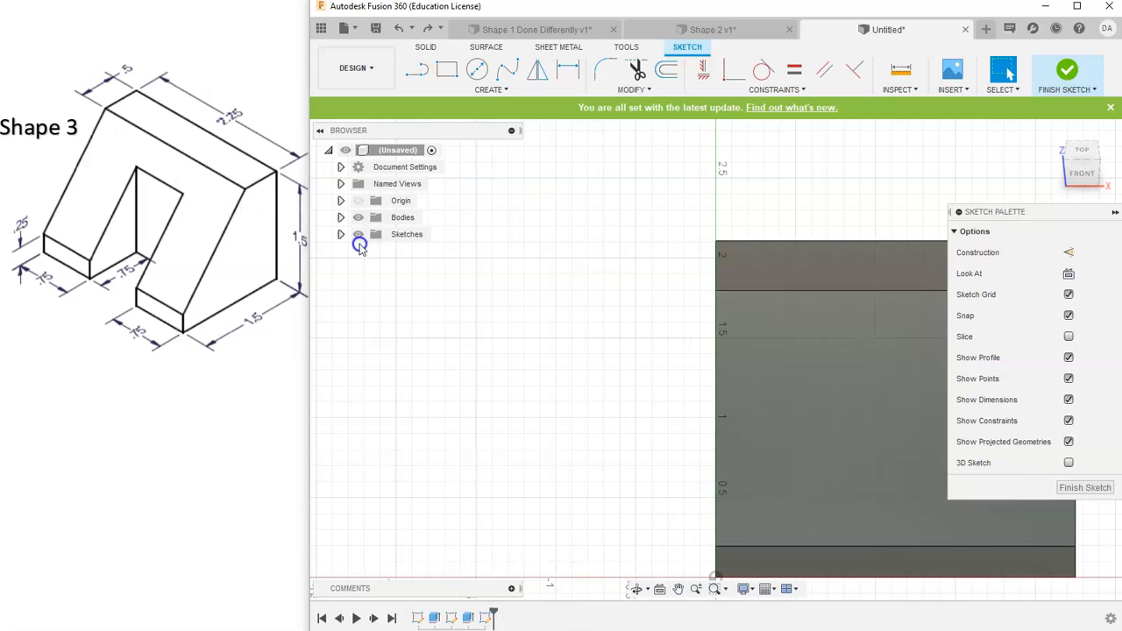
{"action": "left_click", "coordinate": [341, 234]}
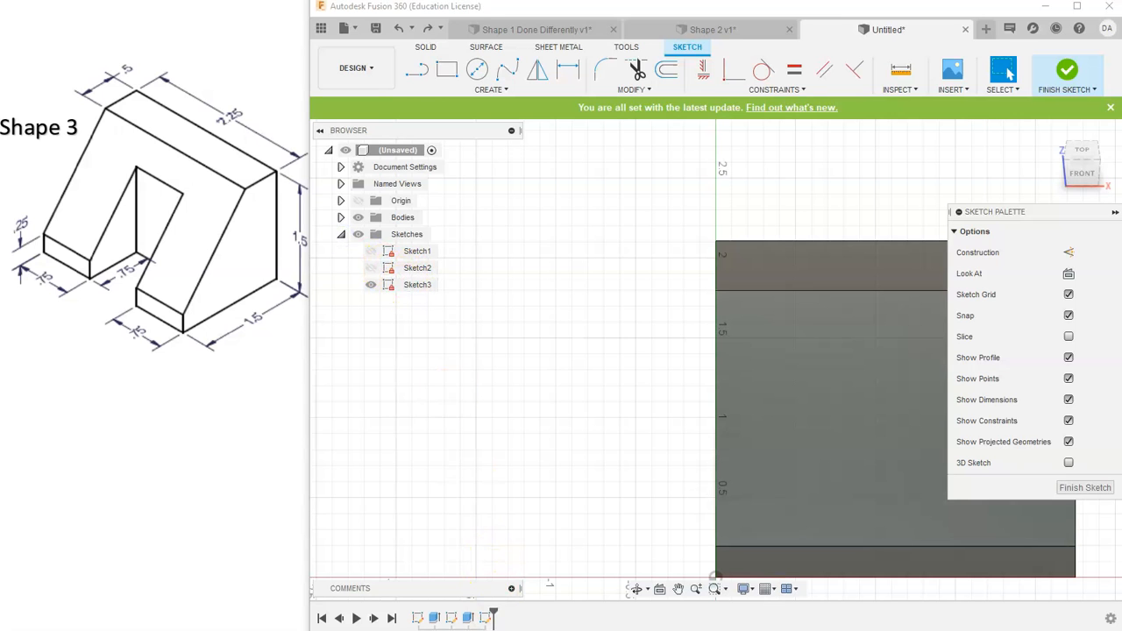
{"action": "left_click", "coordinate": [399, 29]}
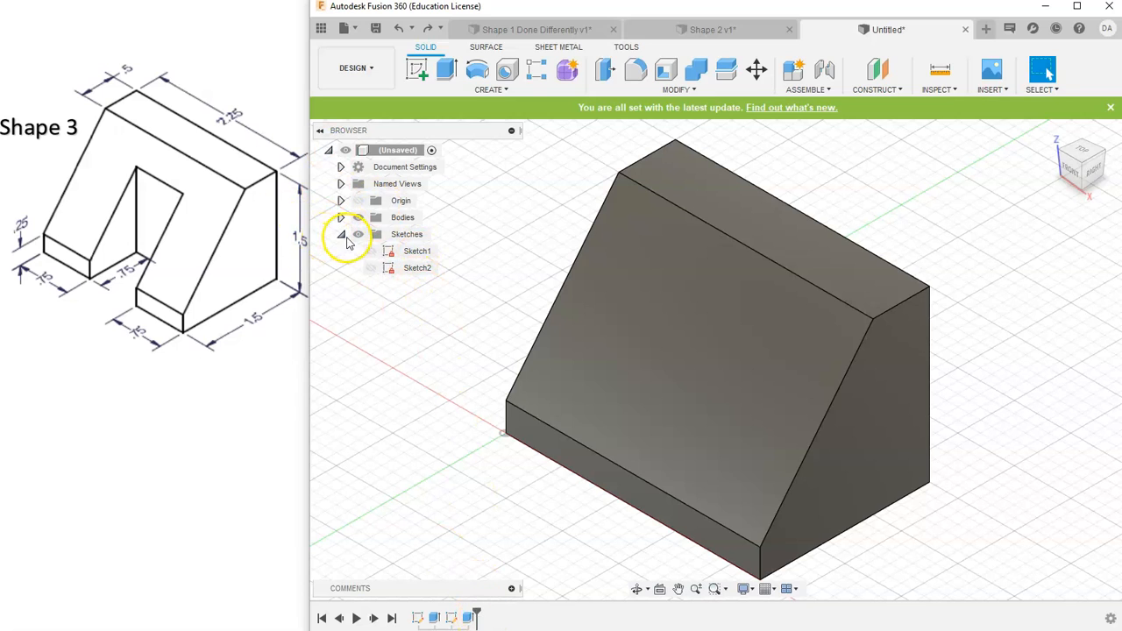
{"action": "left_click", "coordinate": [342, 235]}
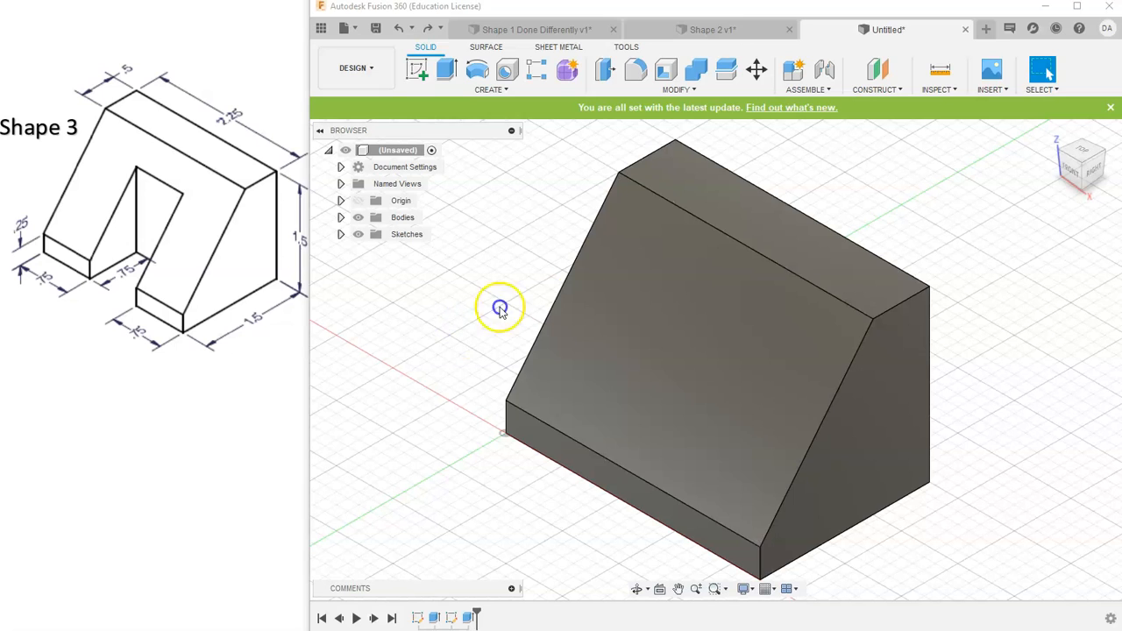
Step: Start a sketch on the block's top face and draw a two-point rectangle about 1.15 in wide just in front of the block
{"action": "left_click", "coordinate": [754, 219]}
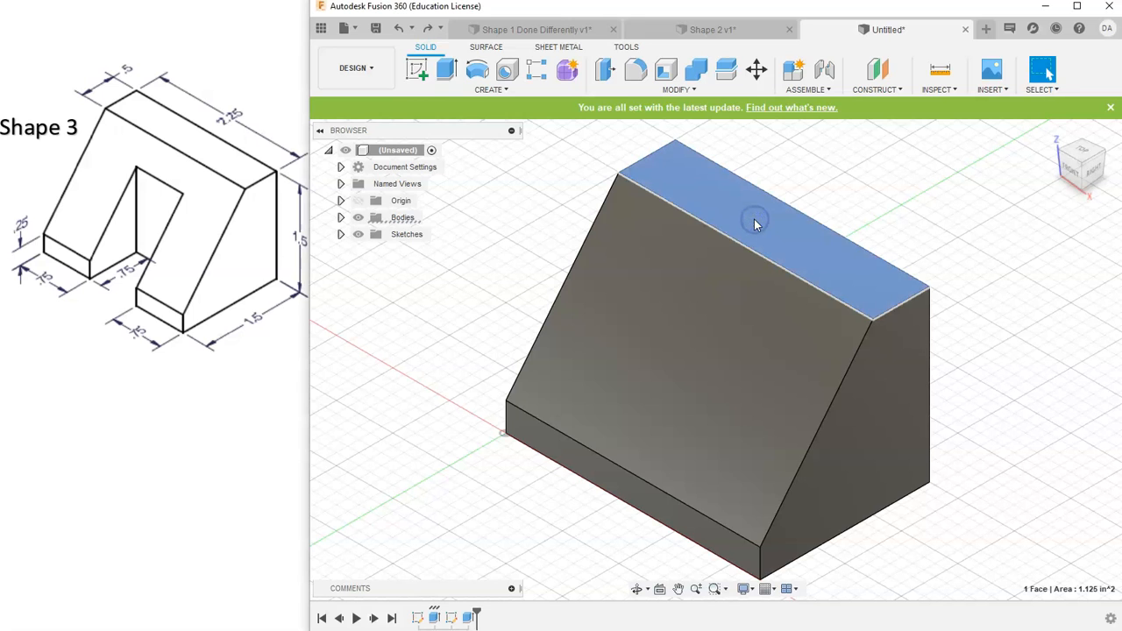
{"action": "left_click", "coordinate": [418, 71]}
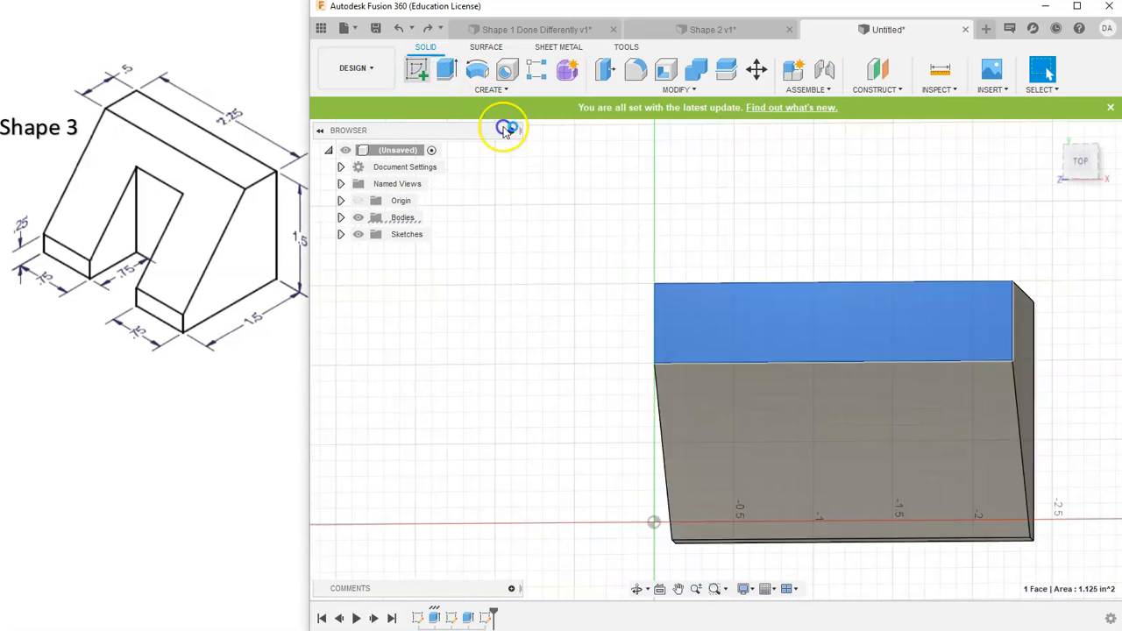
{"action": "mouse_move", "coordinate": [853, 231]}
{"action": "middle_mouse_down"}
{"action": "mouse_move", "coordinate": [571, 196]}
{"action": "mouse_move", "coordinate": [641, 205]}
{"action": "middle_mouse_up"}
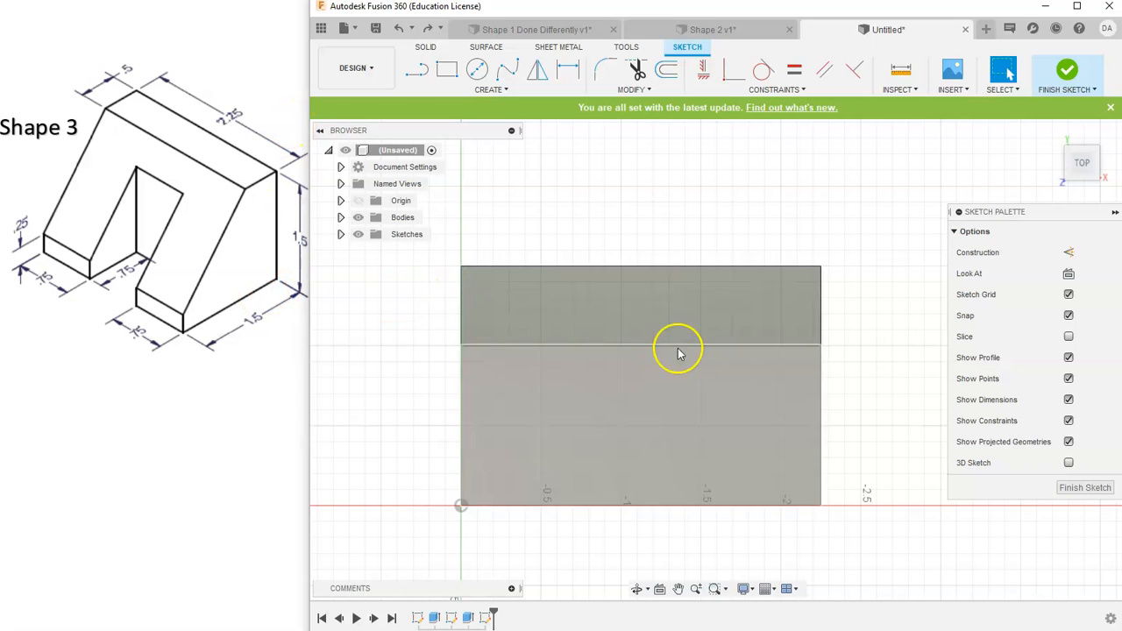
{"action": "left_click", "coordinate": [446, 69]}
{"action": "middle_click_drag", "start_coordinate": [741, 436], "coordinate": [719, 389]}
{"action": "left_click", "coordinate": [528, 474]}
{"action": "left_click", "coordinate": [713, 551]}
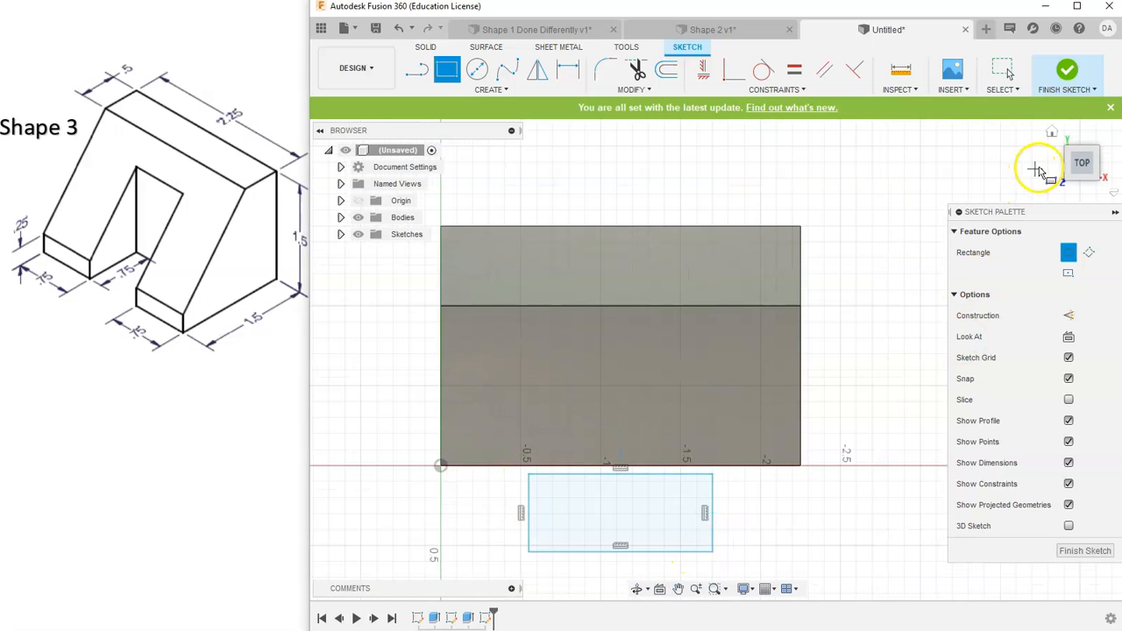
{"action": "left_click", "coordinate": [1052, 133]}
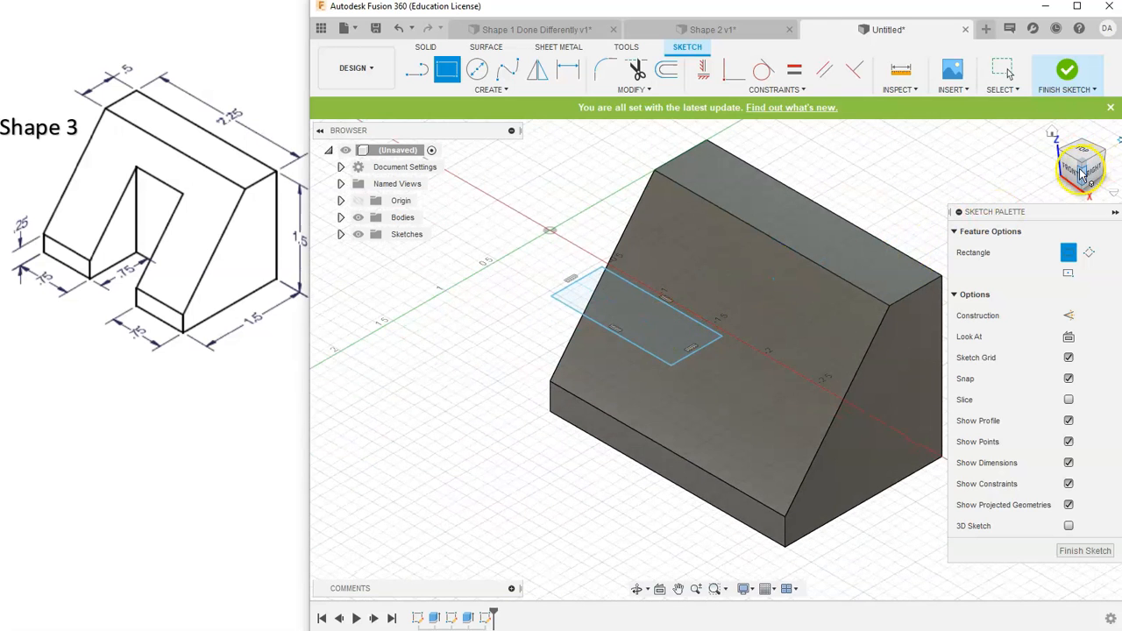
{"action": "mouse_move", "coordinate": [1079, 167]}
{"action": "left_mouse_down"}
{"action": "mouse_move", "coordinate": [1079, 140]}
{"action": "mouse_move", "coordinate": [1076, 165]}
{"action": "left_mouse_up"}
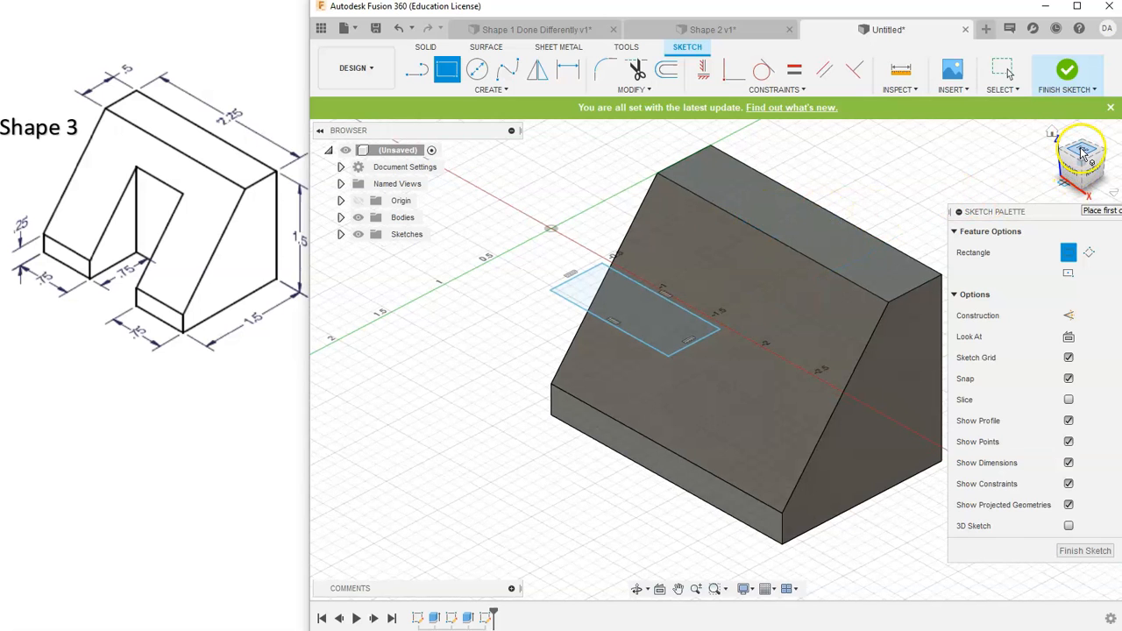
{"action": "left_click", "coordinate": [1086, 154]}
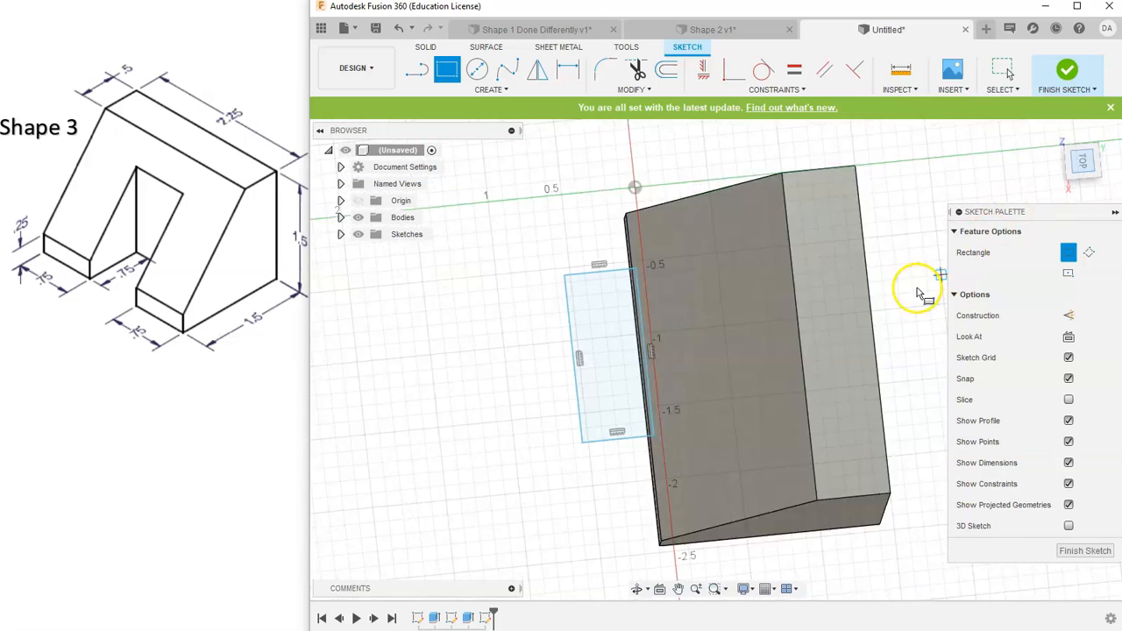
{"action": "left_click", "coordinate": [1103, 133]}
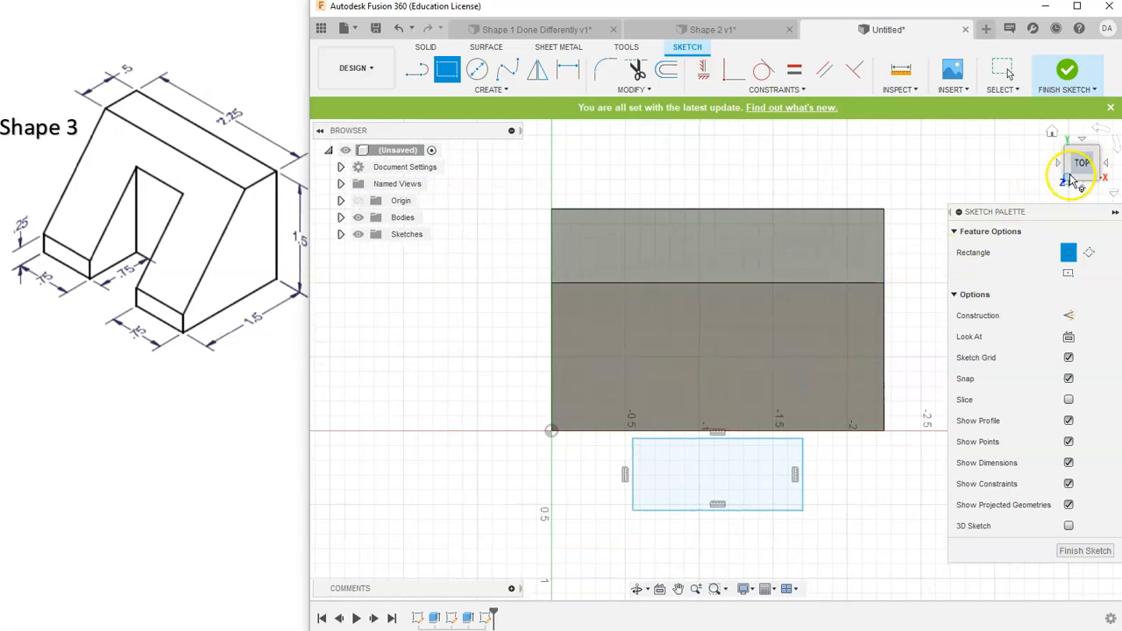
{"action": "left_click", "coordinate": [1104, 146]}
{"action": "left_click", "coordinate": [1098, 129]}
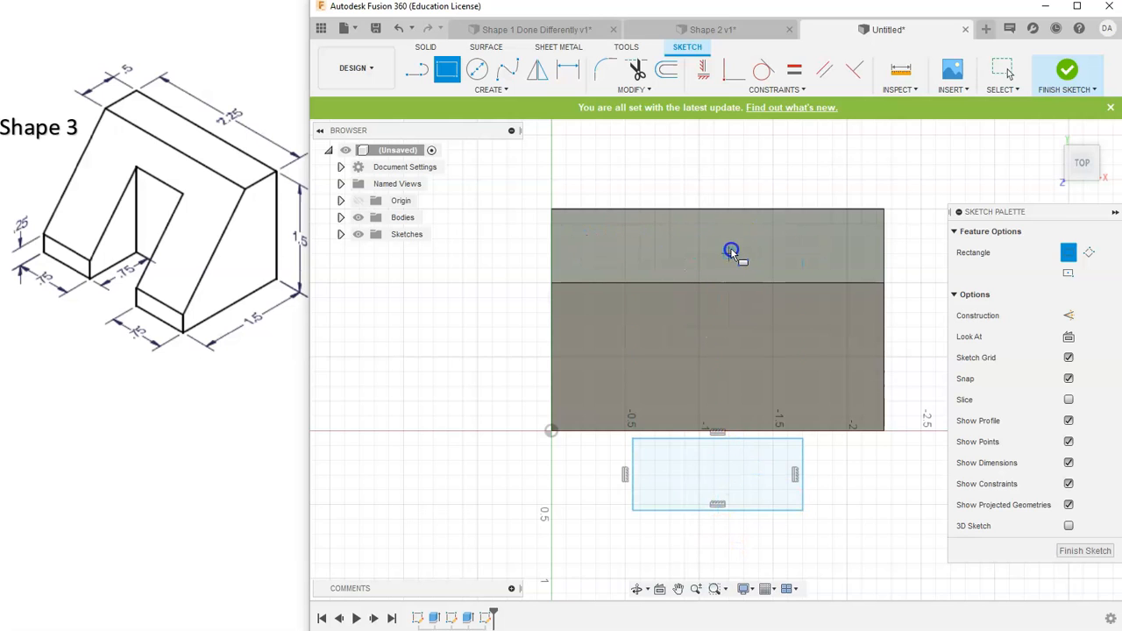
Step: End the rectangle command and move the rectangle's two long edges back so that it lies over the sloped face
{"action": "right_click", "coordinate": [510, 193]}
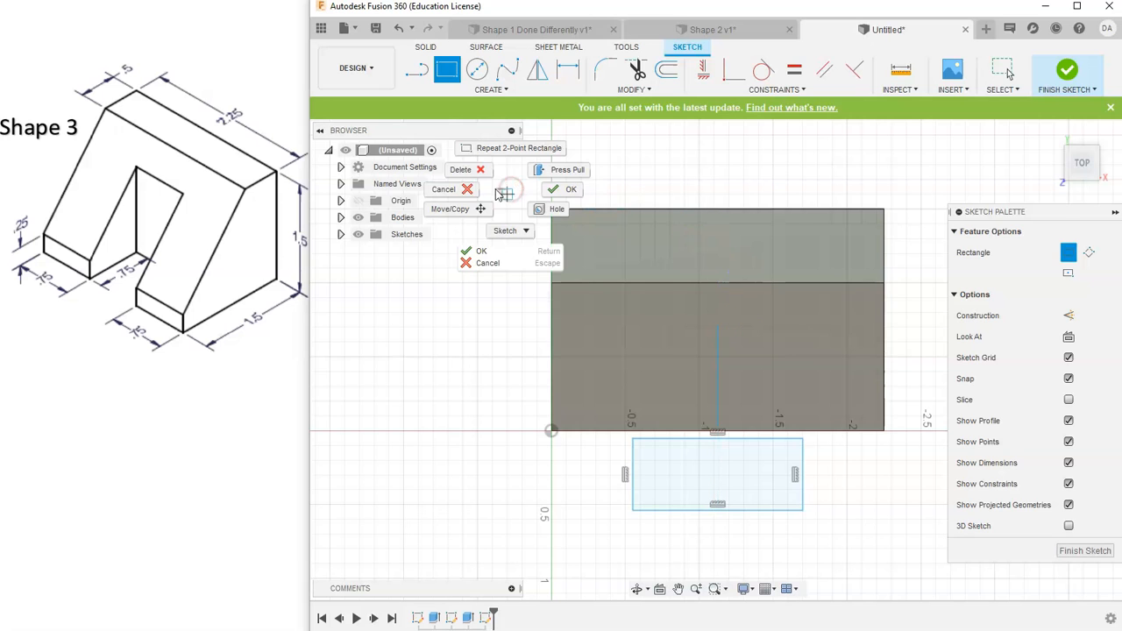
{"action": "left_click", "coordinate": [500, 237]}
{"action": "left_click_drag", "start_coordinate": [673, 444], "coordinate": [689, 329]}
{"action": "left_click_drag", "start_coordinate": [692, 507], "coordinate": [701, 399]}
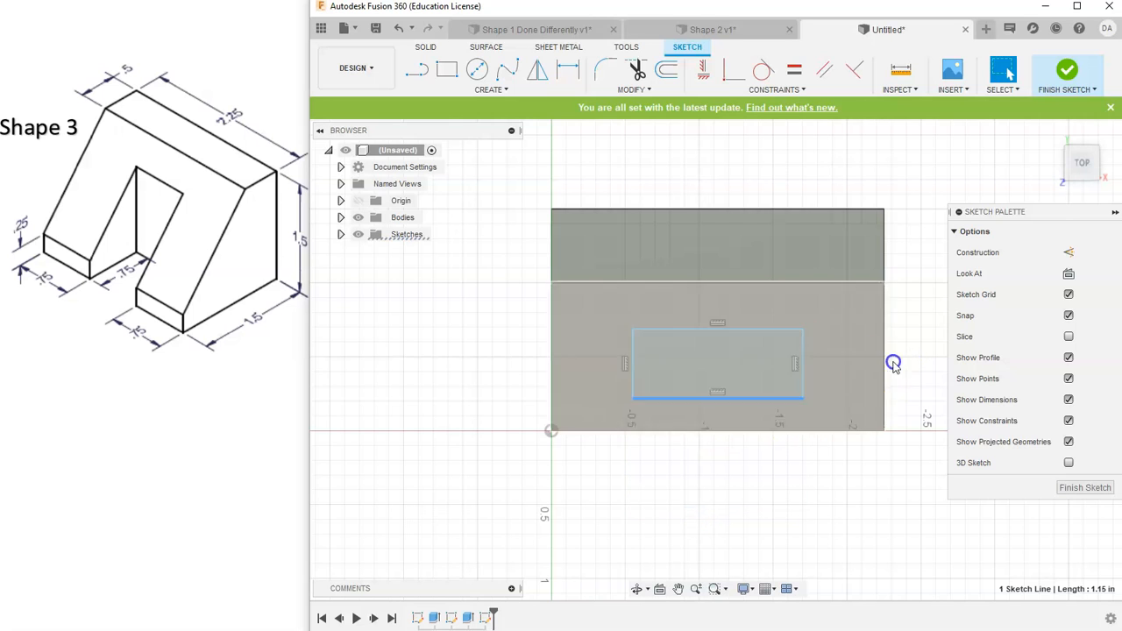
{"action": "left_click", "coordinate": [686, 475]}
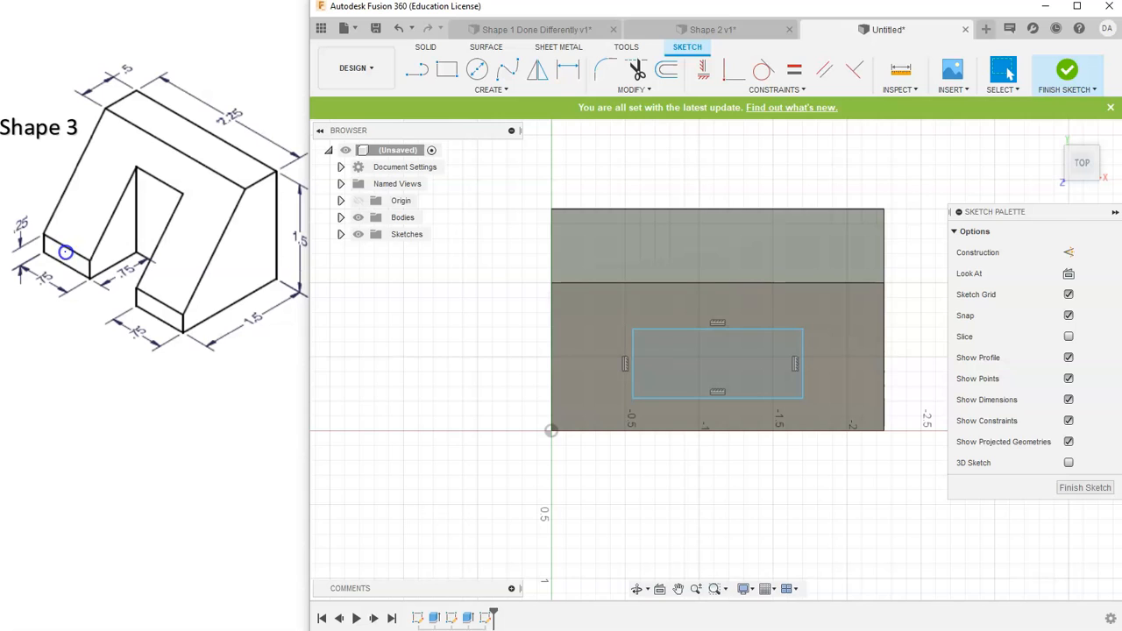
{"action": "left_click", "coordinate": [741, 477]}
Step: Project the lower front edge of the sloped face into the sketch with Projection Link kept on
{"action": "left_click", "coordinate": [1061, 138]}
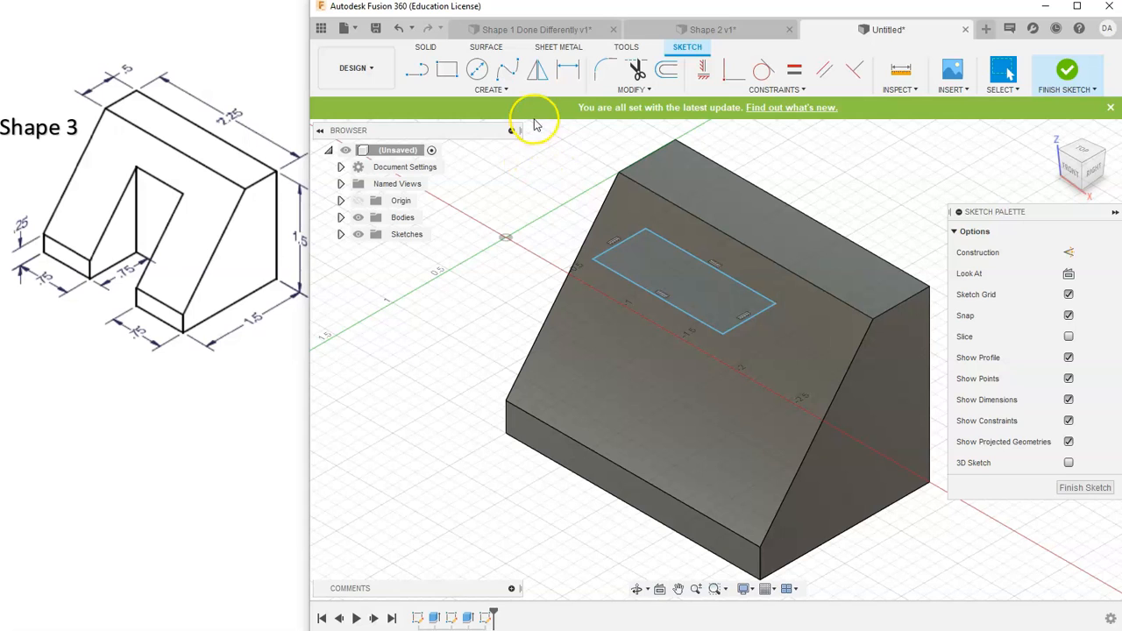
{"action": "left_click", "coordinate": [496, 91]}
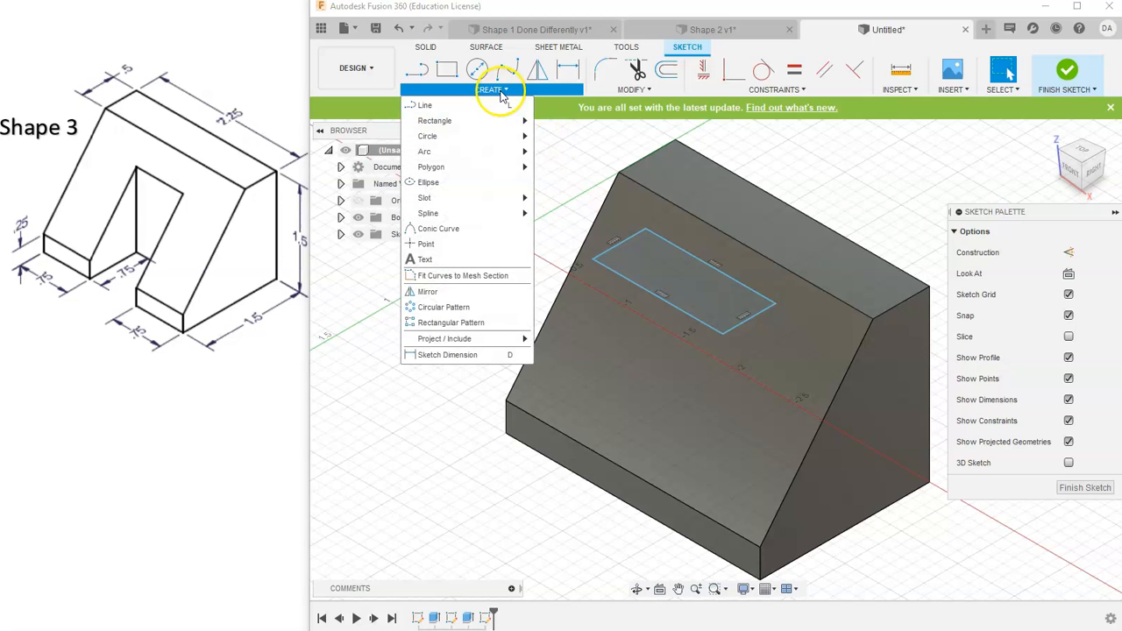
{"action": "mouse_move", "coordinate": [444, 343]}
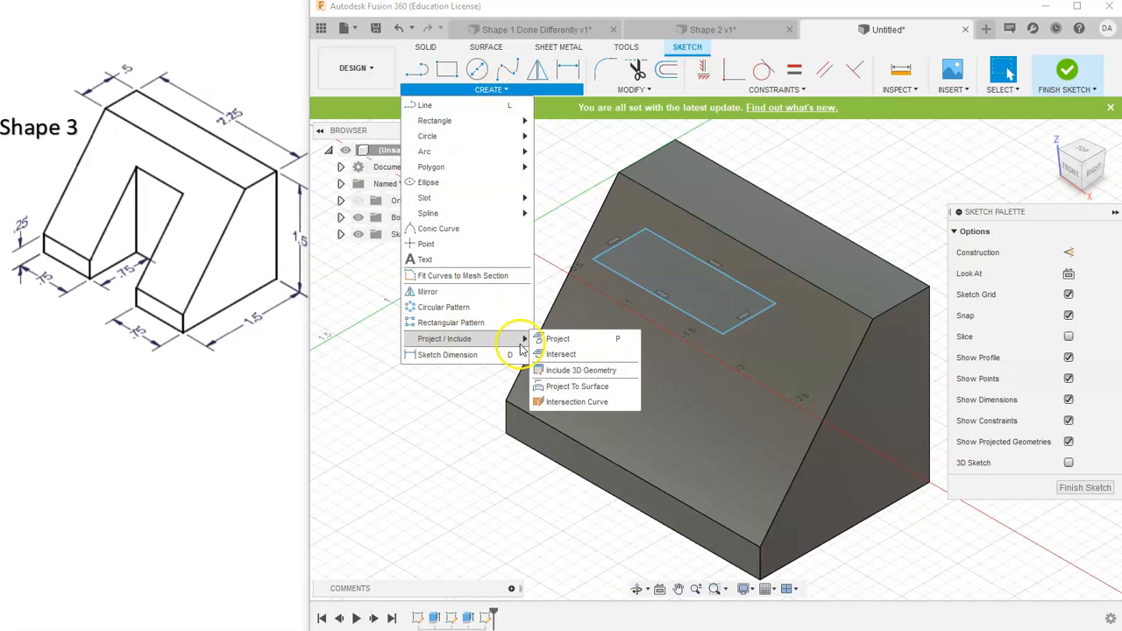
{"action": "left_click", "coordinate": [558, 338]}
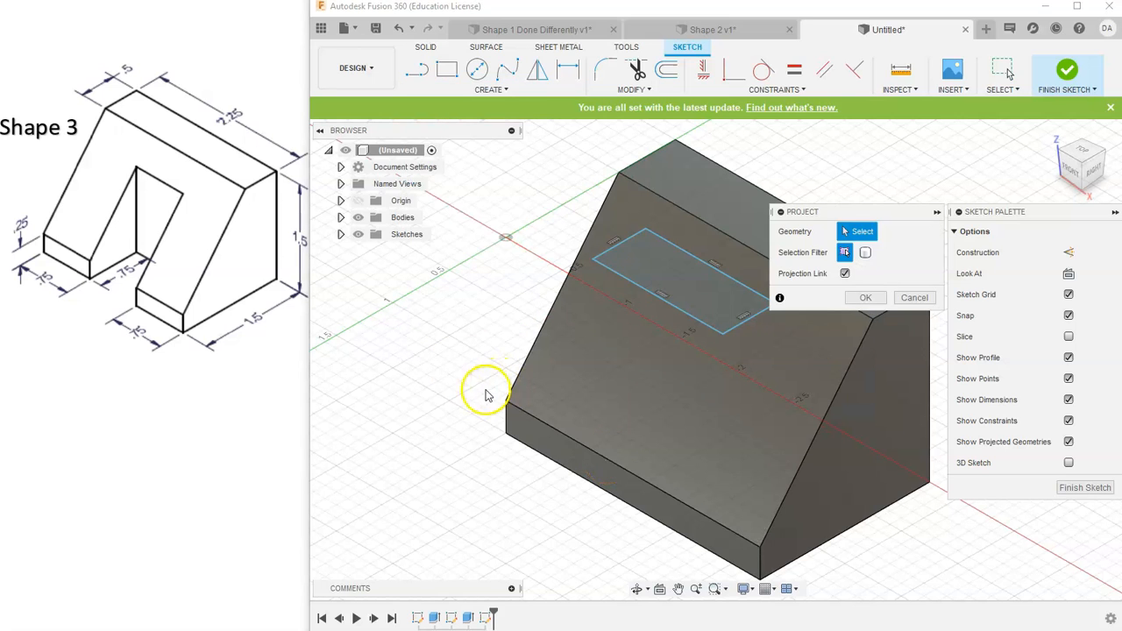
{"action": "left_click", "coordinate": [633, 475]}
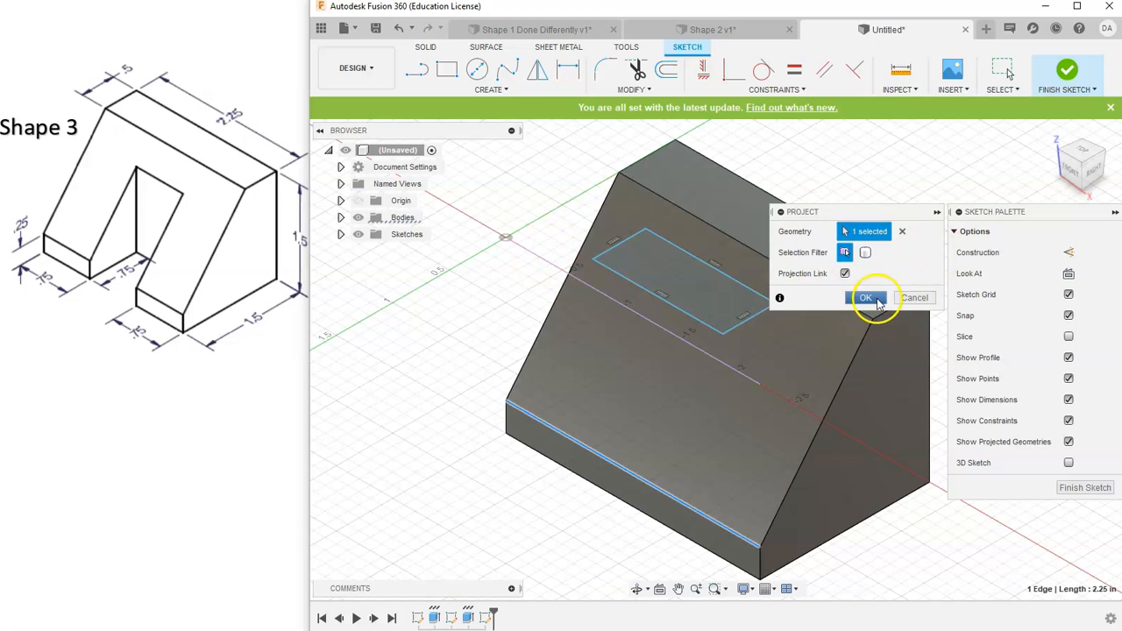
{"action": "left_click", "coordinate": [865, 297]}
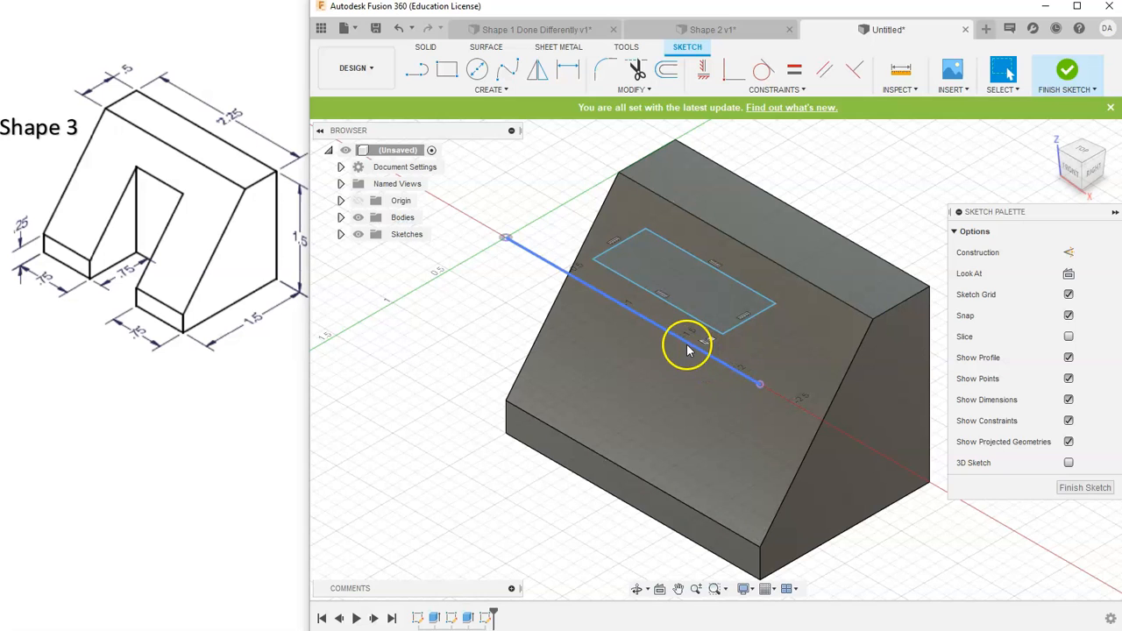
{"action": "left_click", "coordinate": [692, 346]}
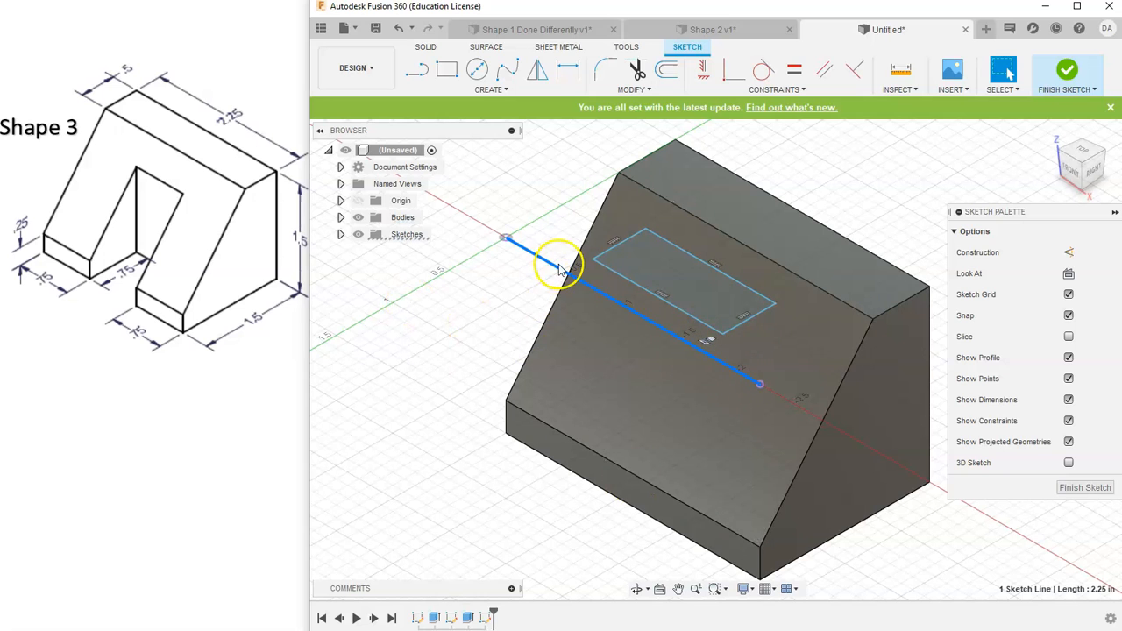
Step: Apply a collinear constraint between the rectangle's front edge and the projected front edge of the block
{"action": "left_click", "coordinate": [1085, 152]}
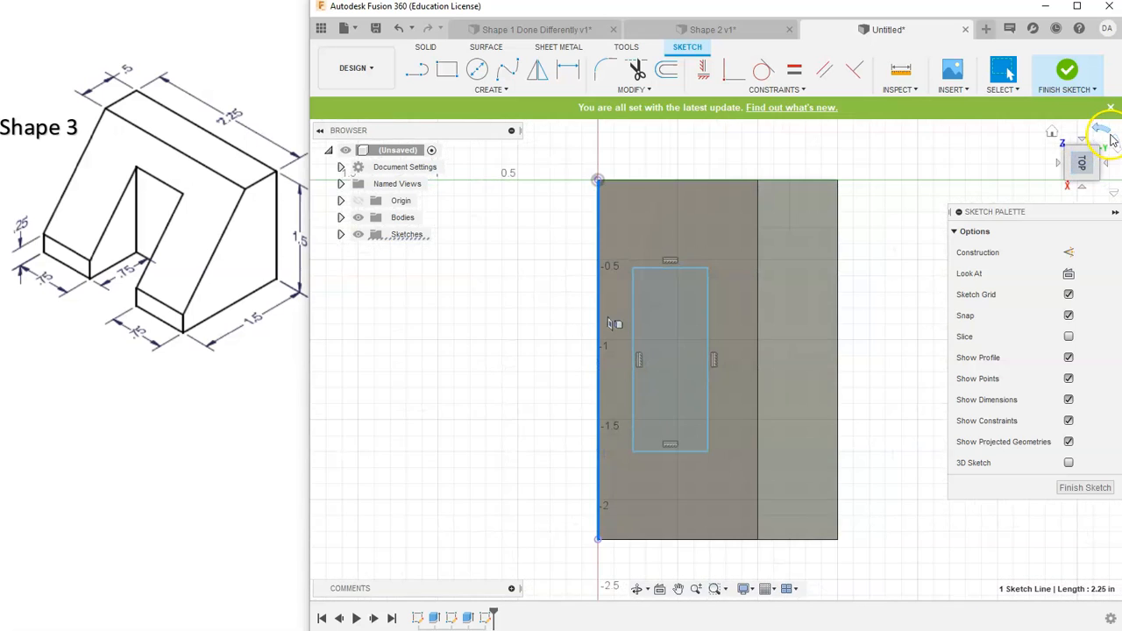
{"action": "left_click", "coordinate": [1105, 129]}
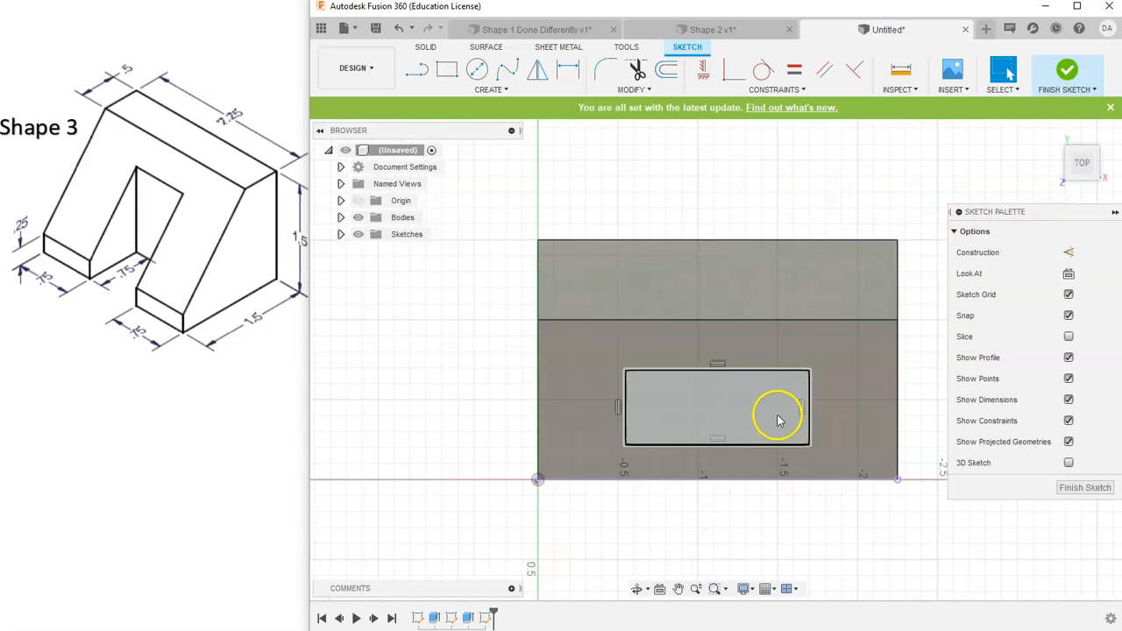
{"action": "left_click", "coordinate": [778, 89]}
{"action": "left_click", "coordinate": [737, 245]}
{"action": "left_click", "coordinate": [717, 443]}
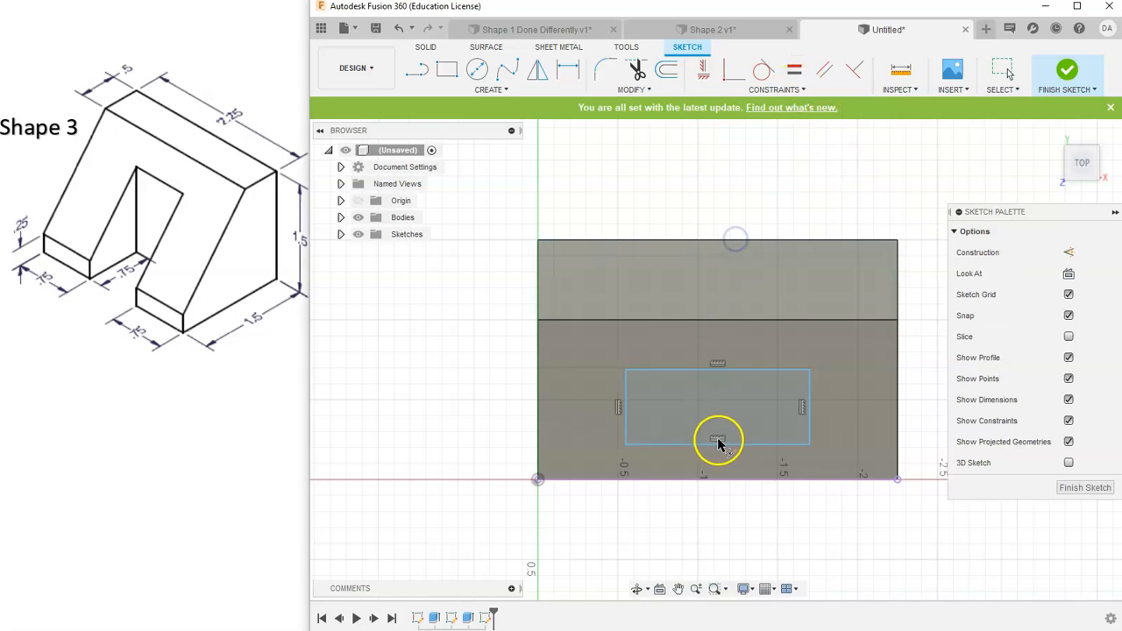
{"action": "left_click", "coordinate": [722, 480]}
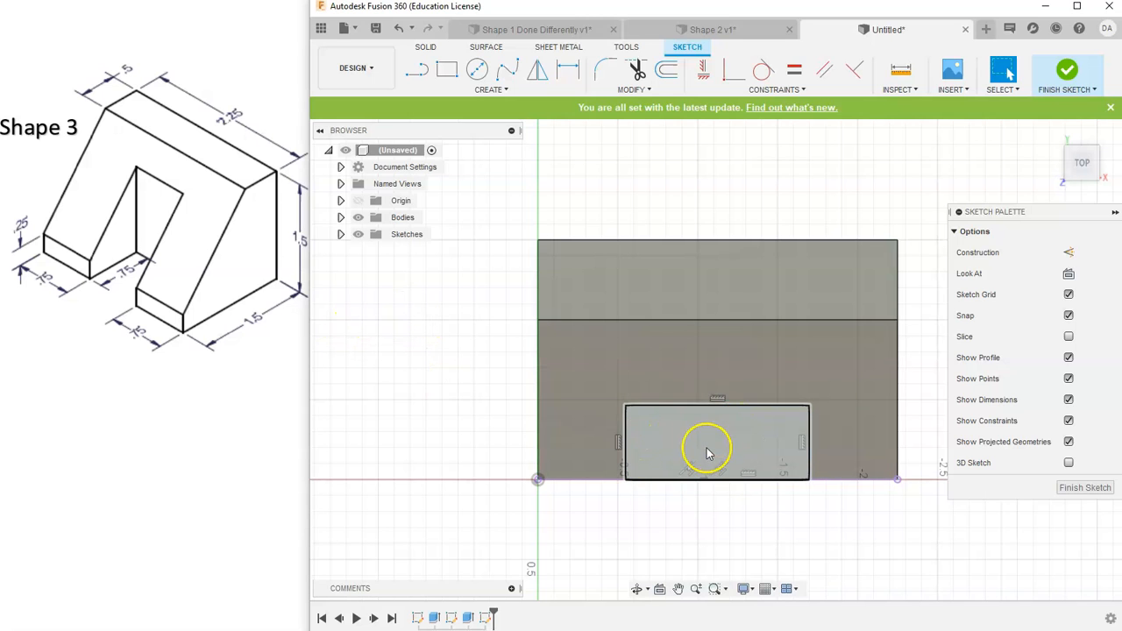
Step: Pull the rectangle's sides inward and its back edge away from the front edge, making it narrower and about 0.68 in deep
{"action": "mouse_move", "coordinate": [686, 405]}
{"action": "left_mouse_down"}
{"action": "mouse_move", "coordinate": [660, 394]}
{"action": "mouse_move", "coordinate": [627, 413]}
{"action": "mouse_move", "coordinate": [675, 412]}
{"action": "left_mouse_up"}
{"action": "left_click_drag", "start_coordinate": [809, 394], "coordinate": [774, 388]}
{"action": "left_click", "coordinate": [764, 538]}
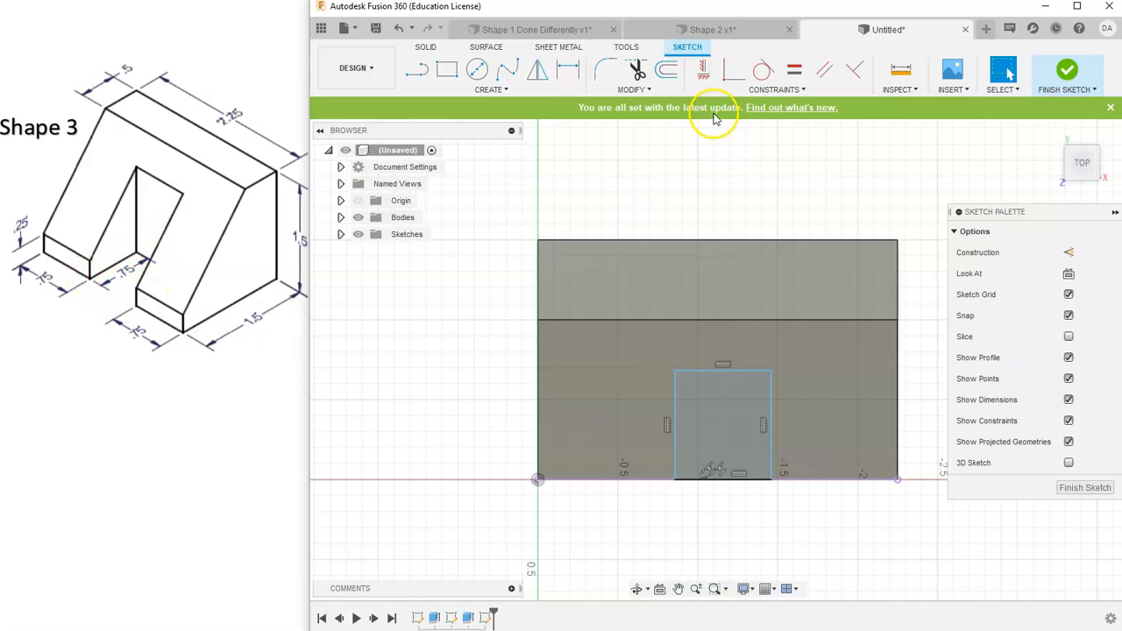
Step: Dimension the rectangle's depth between its front and back edges as 0.75 in
{"action": "left_click", "coordinate": [568, 72]}
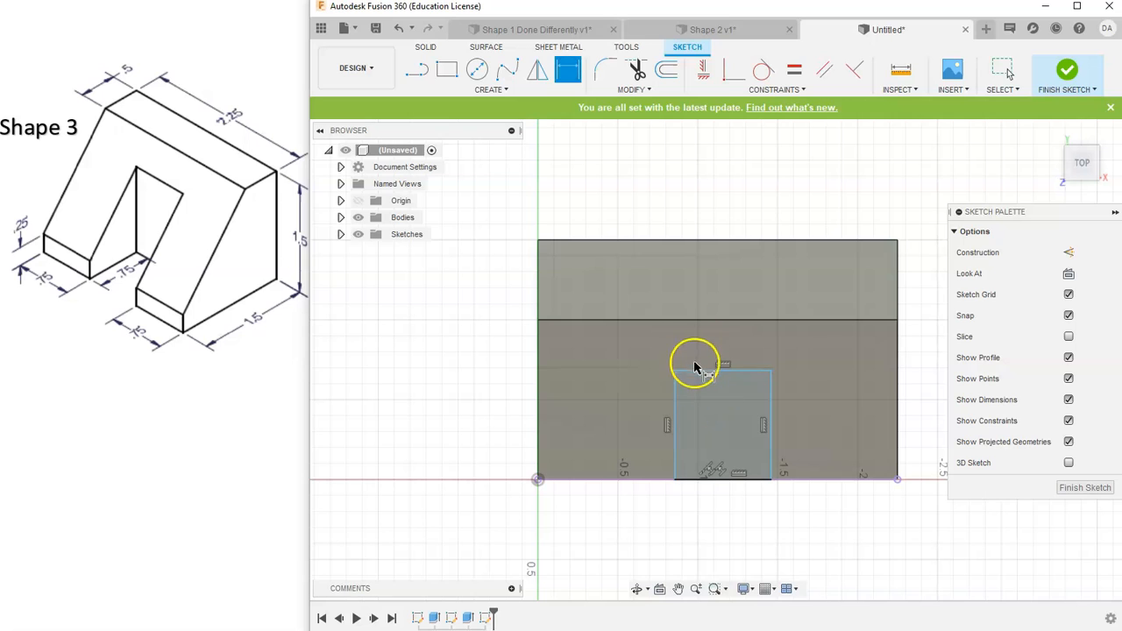
{"action": "left_click", "coordinate": [691, 480]}
{"action": "left_click", "coordinate": [704, 375]}
{"action": "left_click", "coordinate": [696, 410]}
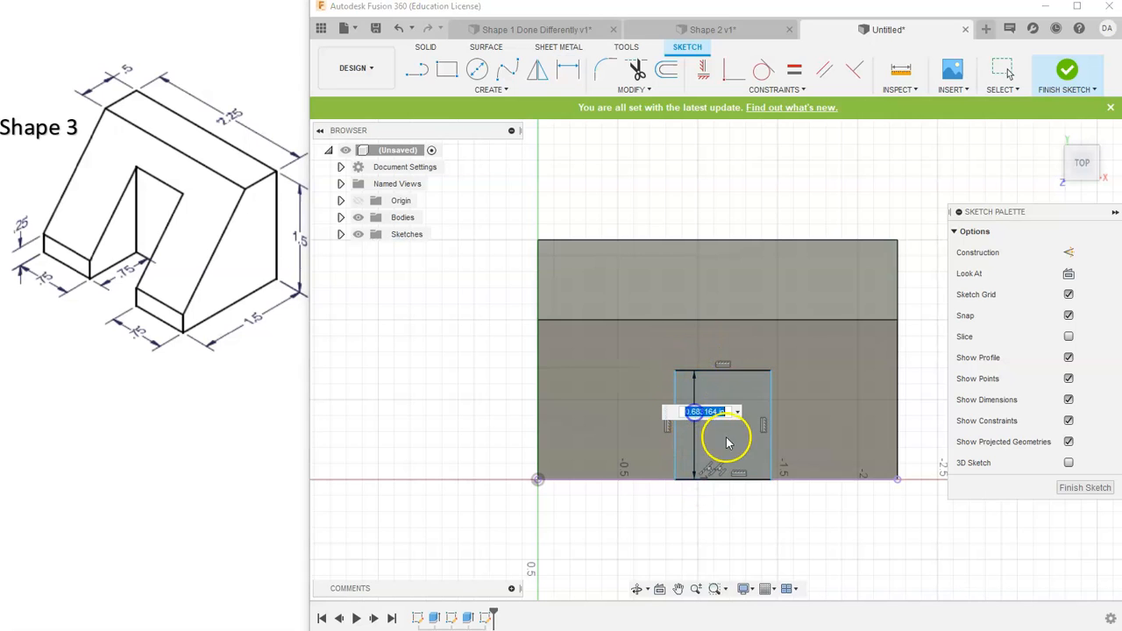
{"action": "key", "text": "Return"}
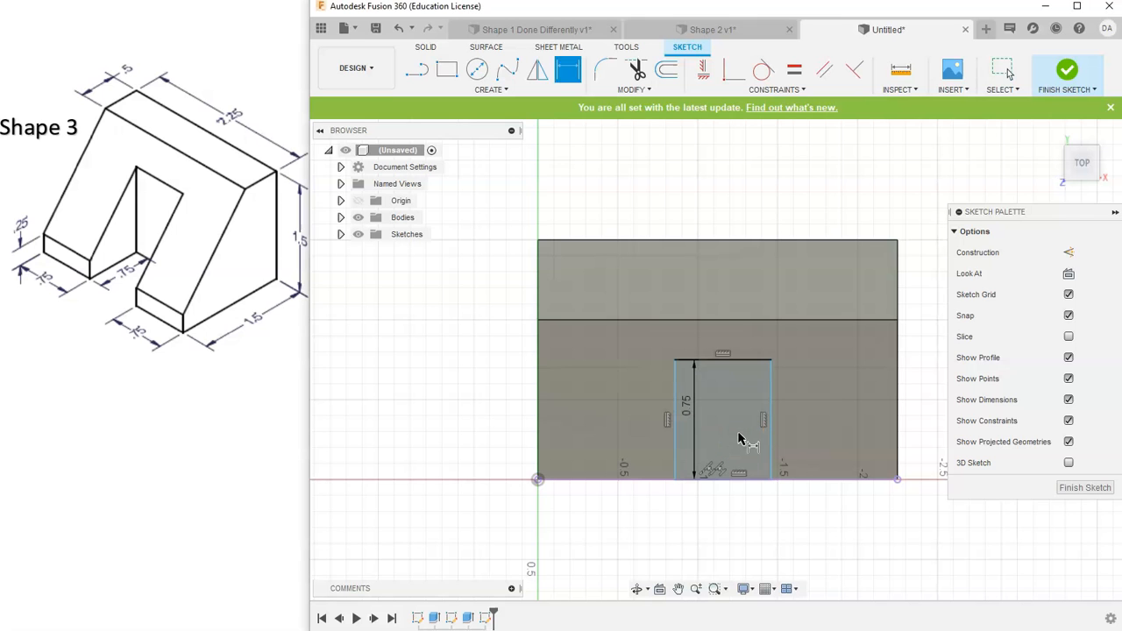
{"action": "left_click", "coordinate": [1051, 133]}
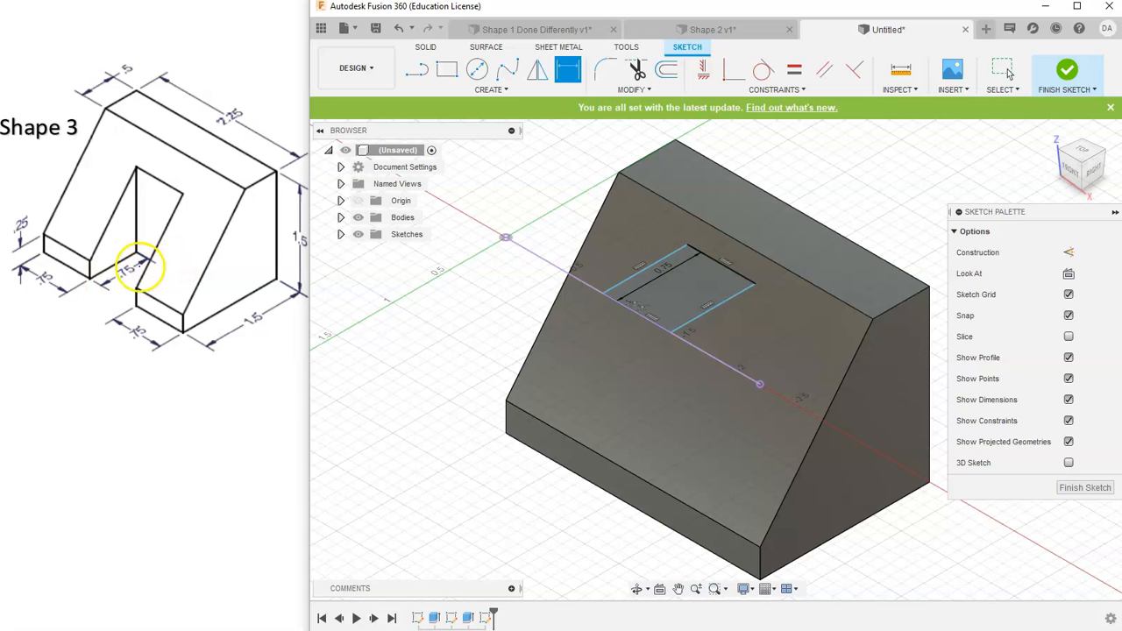
{"action": "left_click", "coordinate": [1082, 156]}
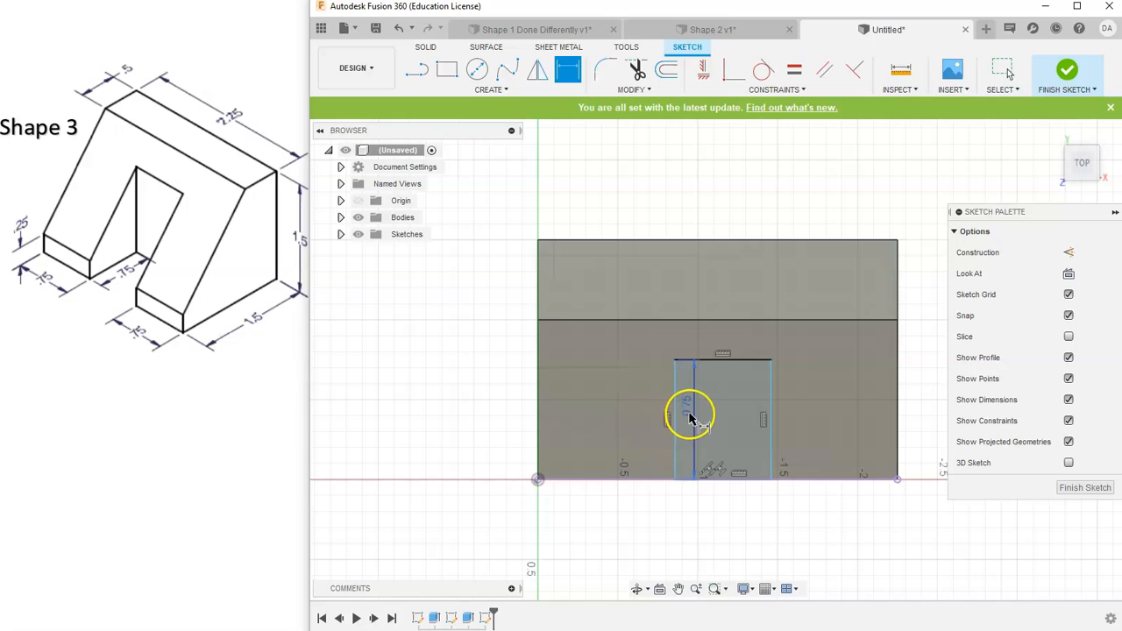
{"action": "left_click", "coordinate": [674, 409]}
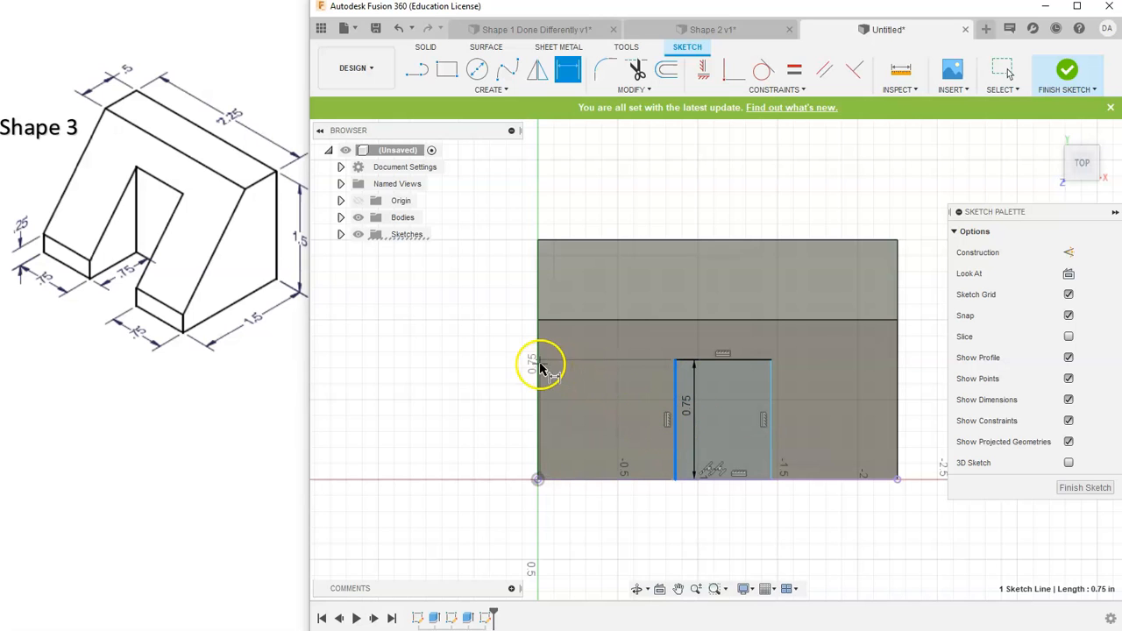
{"action": "right_click", "coordinate": [612, 381]}
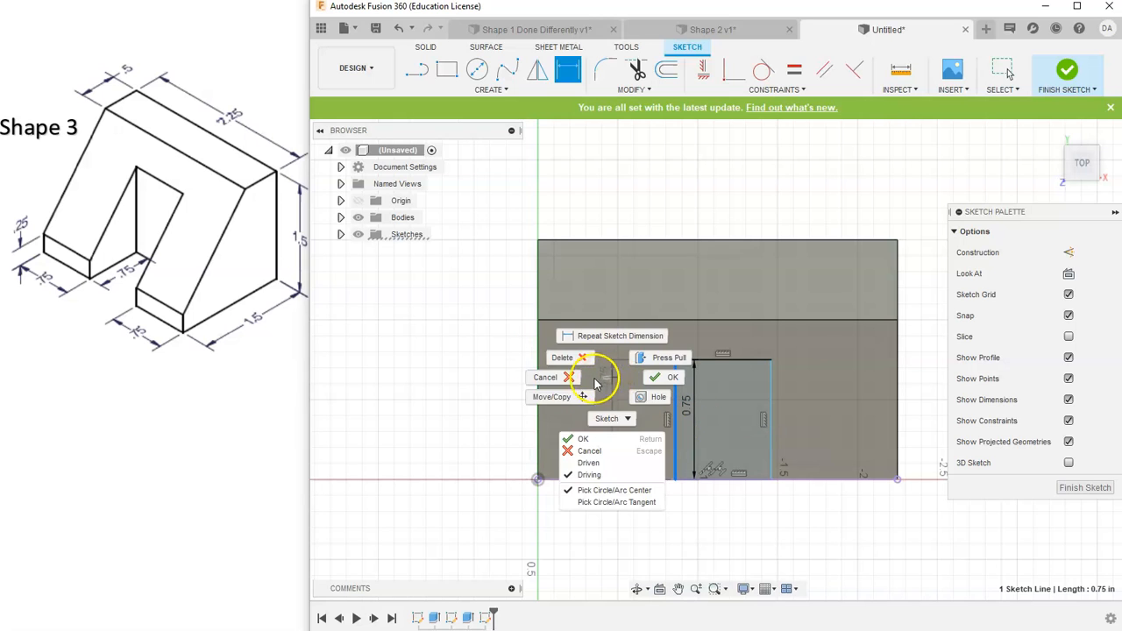
{"action": "left_click", "coordinate": [646, 454]}
Step: Project the two side edges of the sloped face into the sketch with Projection Link kept on
{"action": "left_click", "coordinate": [514, 91]}
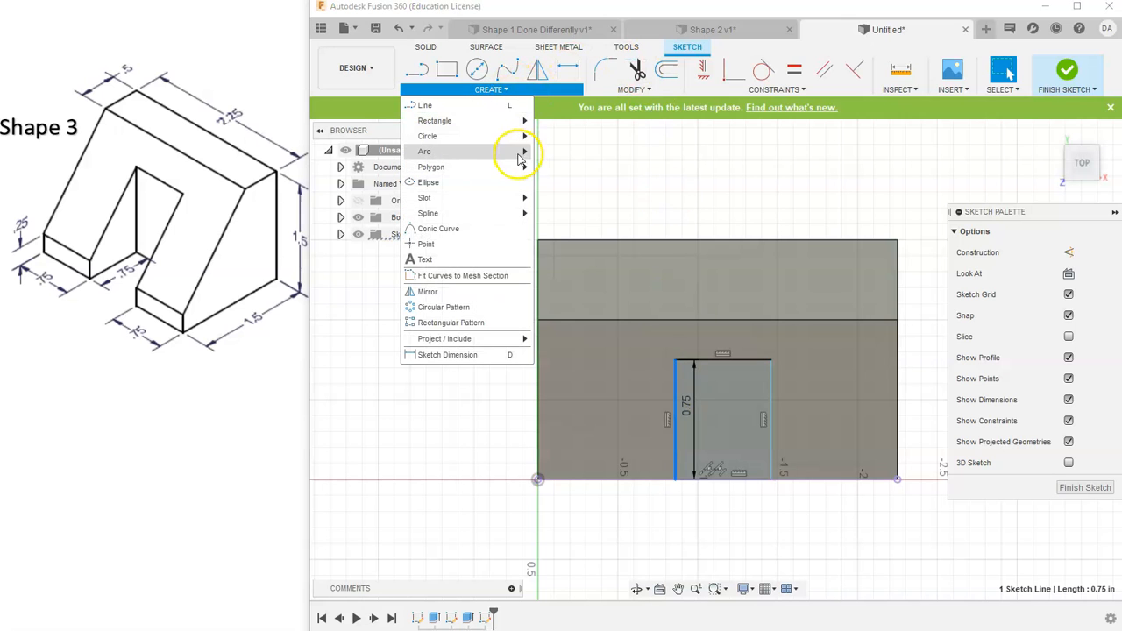
{"action": "mouse_move", "coordinate": [481, 340]}
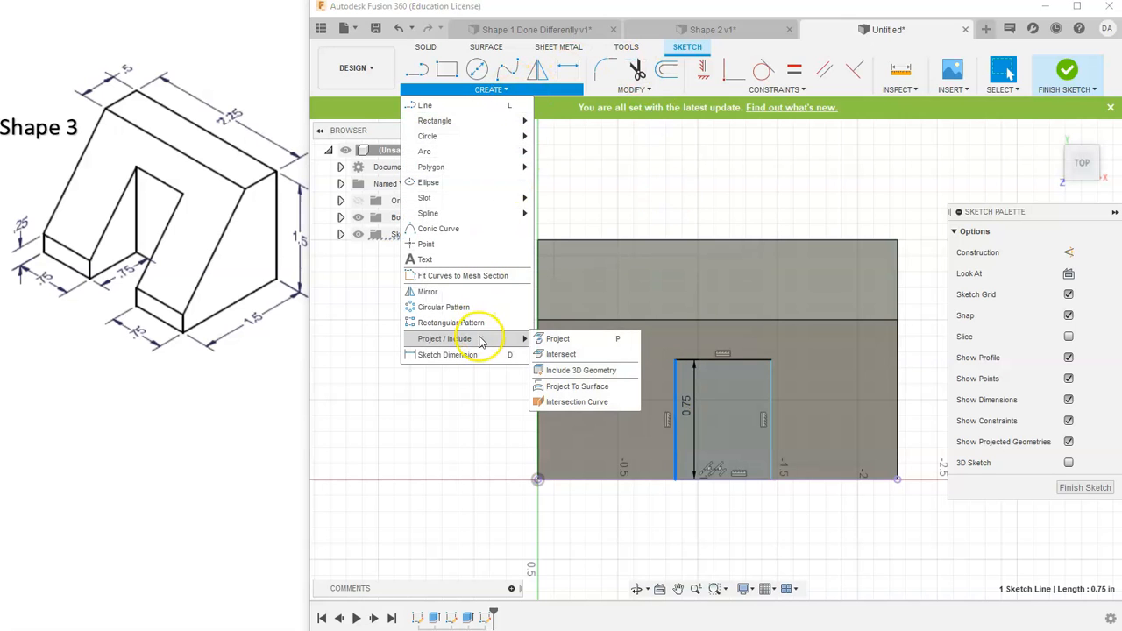
{"action": "left_click", "coordinate": [545, 337]}
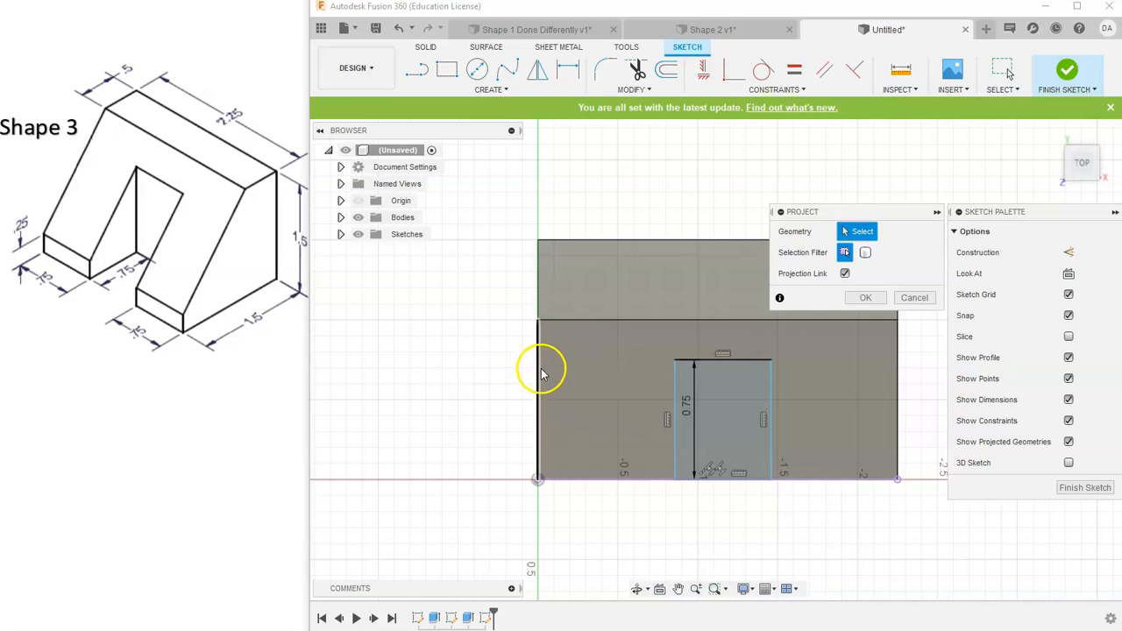
{"action": "left_click", "coordinate": [536, 351]}
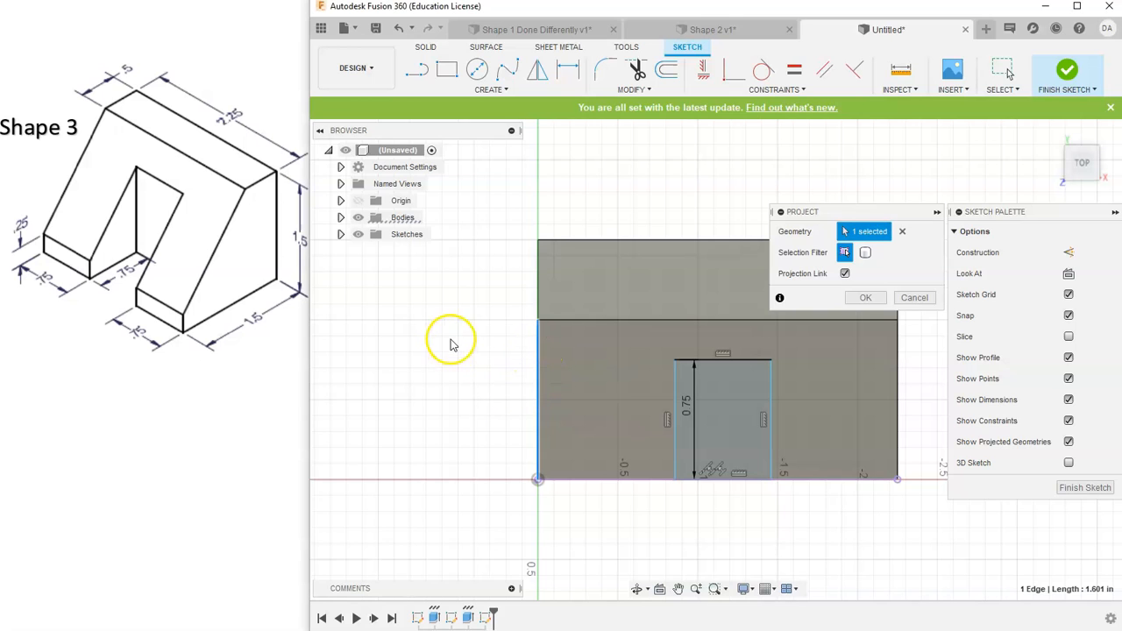
{"action": "left_click", "coordinate": [897, 376]}
{"action": "left_click", "coordinate": [865, 298]}
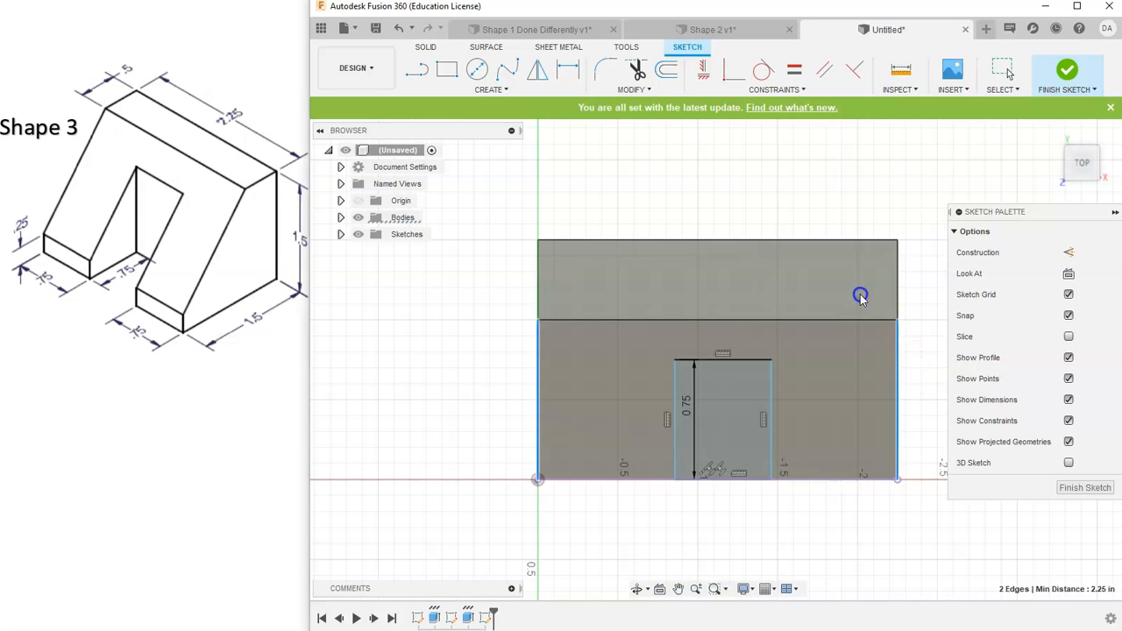
Step: Dimension the distance from the block's projected left side edge to the rectangle's nearest side as 0.75 in
{"action": "left_click", "coordinate": [1052, 134]}
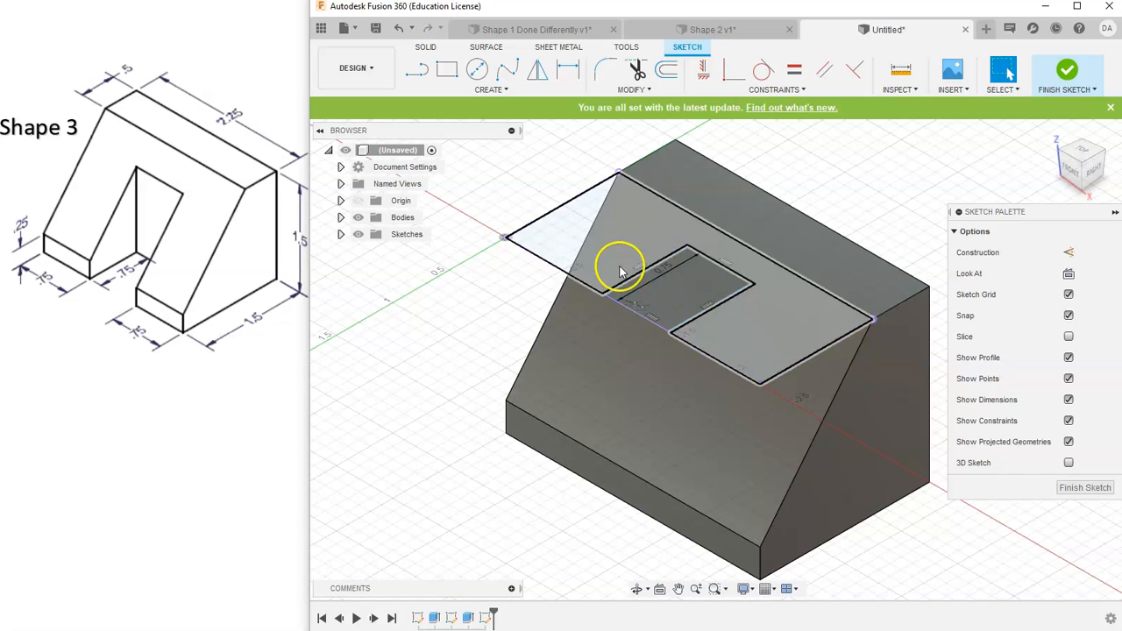
{"action": "left_click", "coordinate": [1083, 153]}
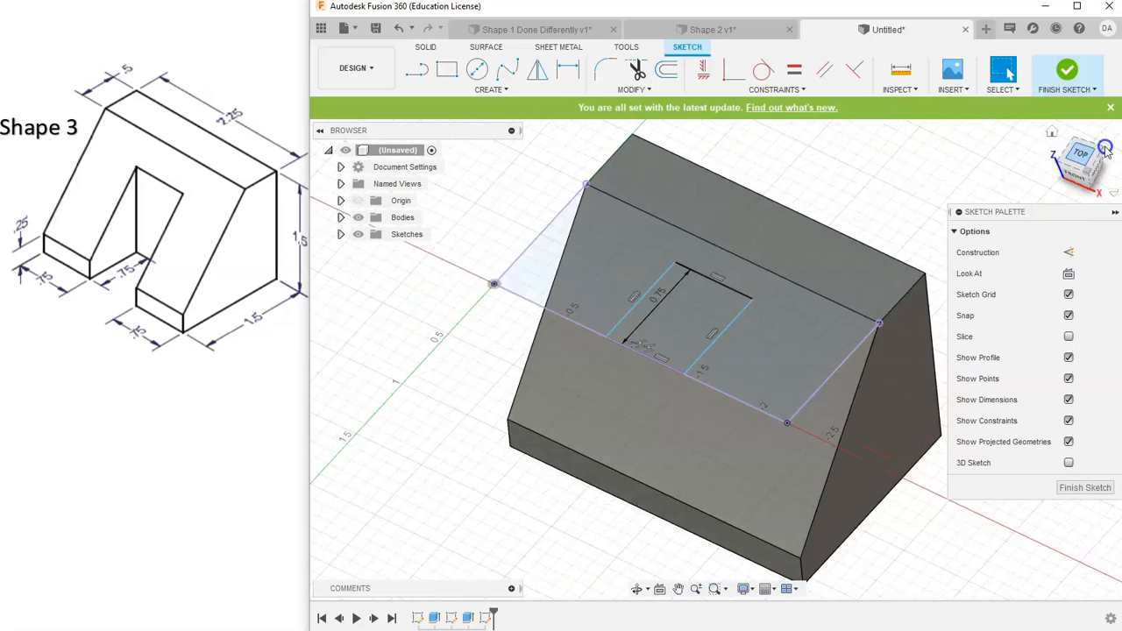
{"action": "left_click", "coordinate": [567, 70]}
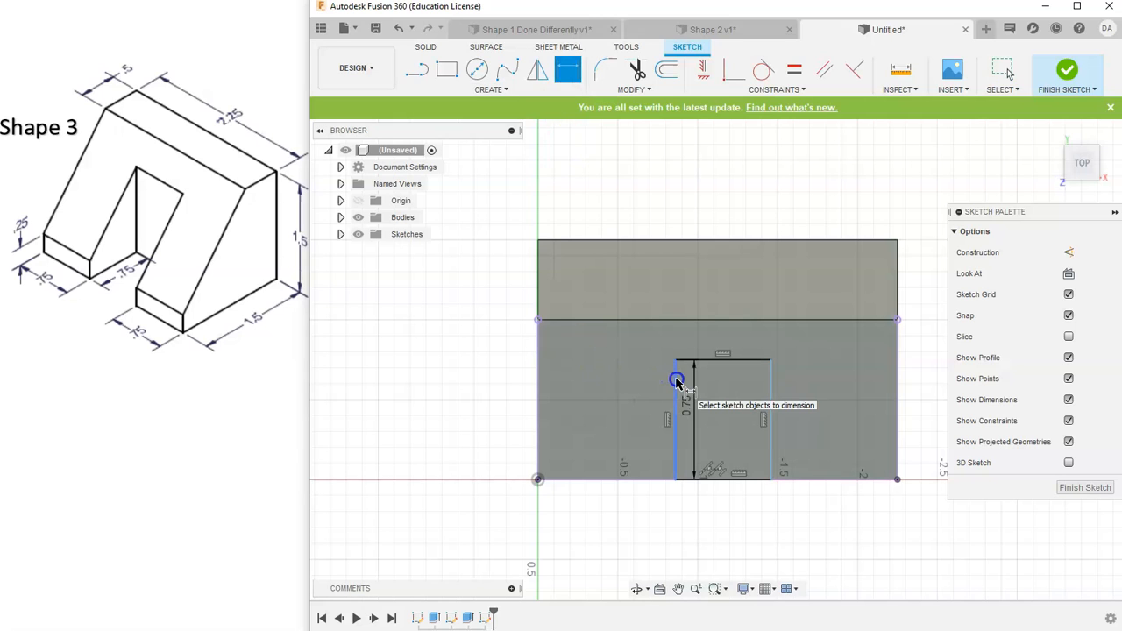
{"action": "left_click", "coordinate": [676, 381]}
{"action": "left_click", "coordinate": [539, 363]}
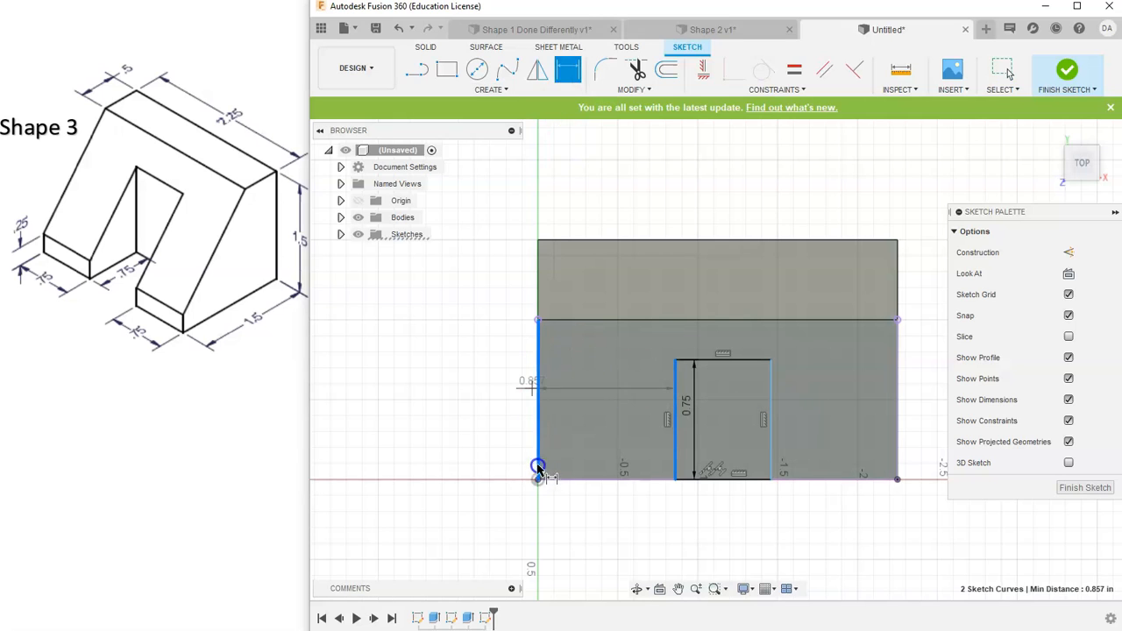
{"action": "left_click", "coordinate": [596, 507]}
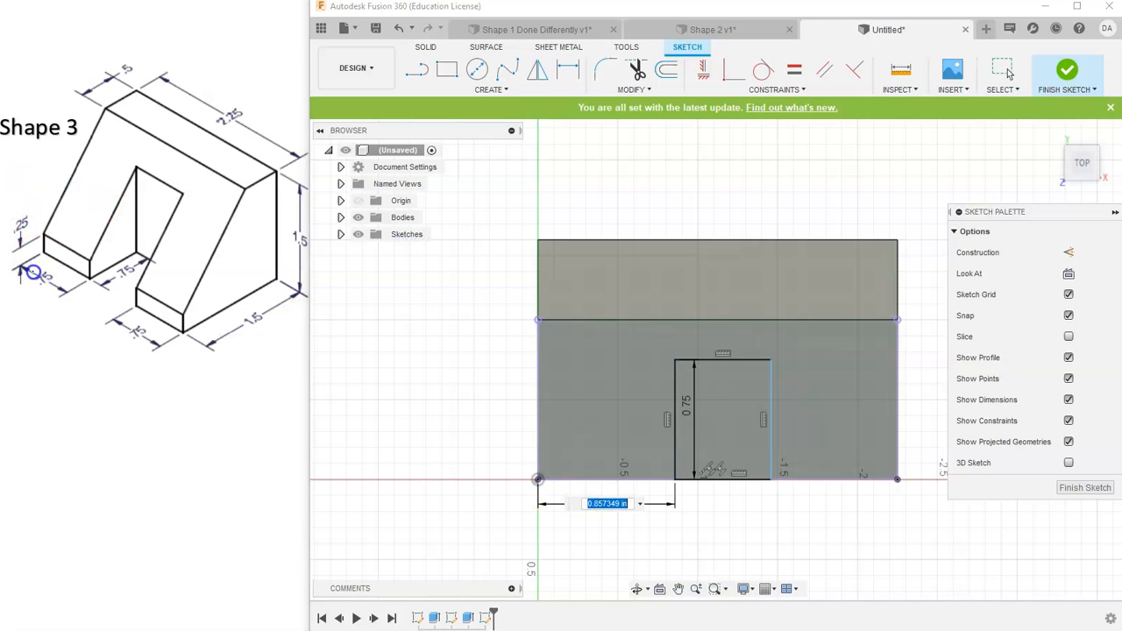
{"action": "left_click", "coordinate": [1053, 131]}
{"action": "key", "text": "Return"}
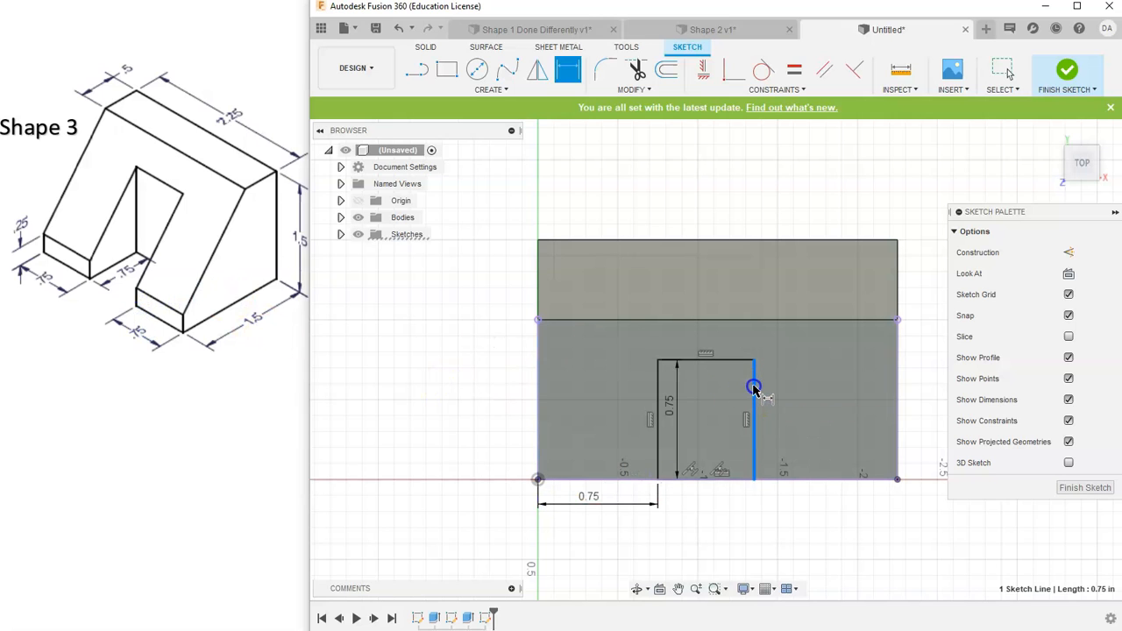
Step: Dimension the distance from the rectangle's other side to the block's projected right side edge as 0.75 in and finish the sketch
{"action": "left_click", "coordinate": [896, 394]}
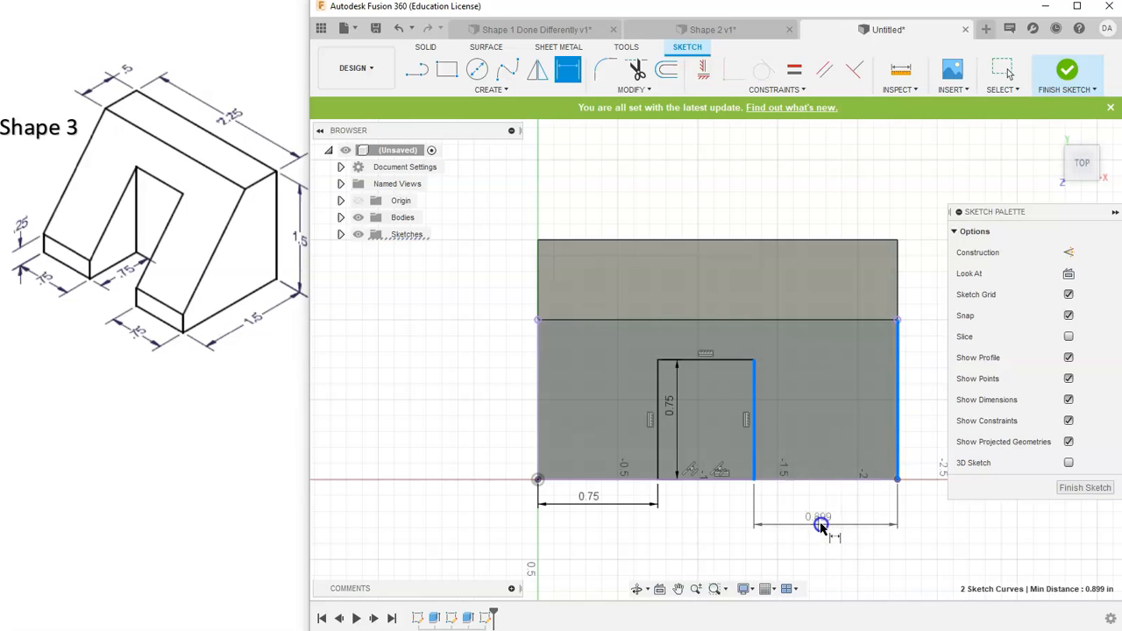
{"action": "left_click", "coordinate": [821, 524]}
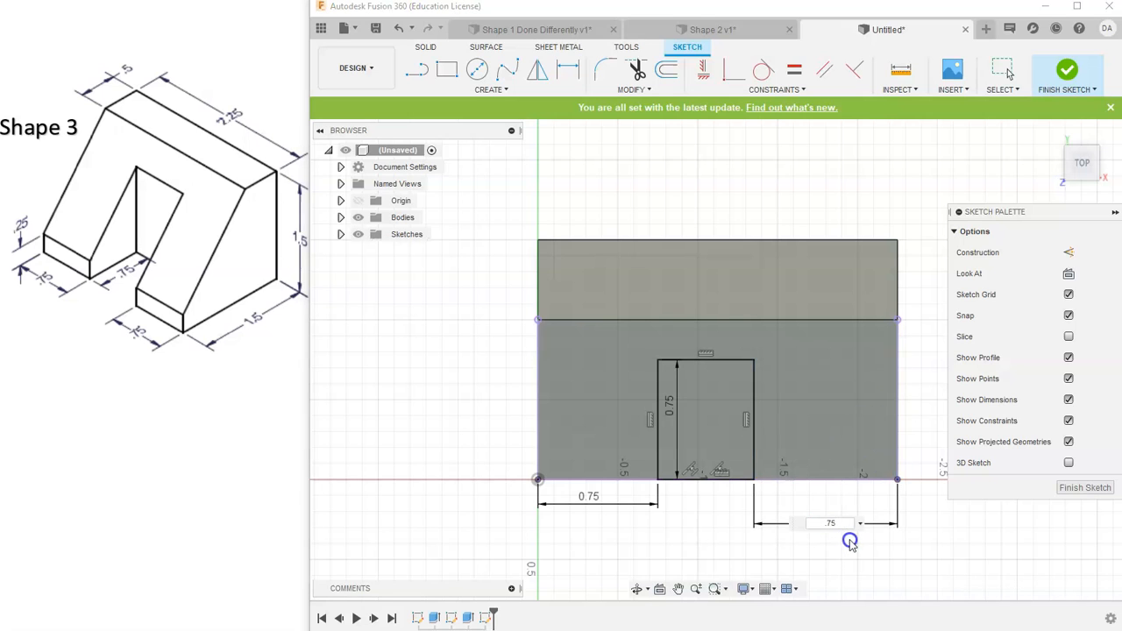
{"action": "key", "text": "Return"}
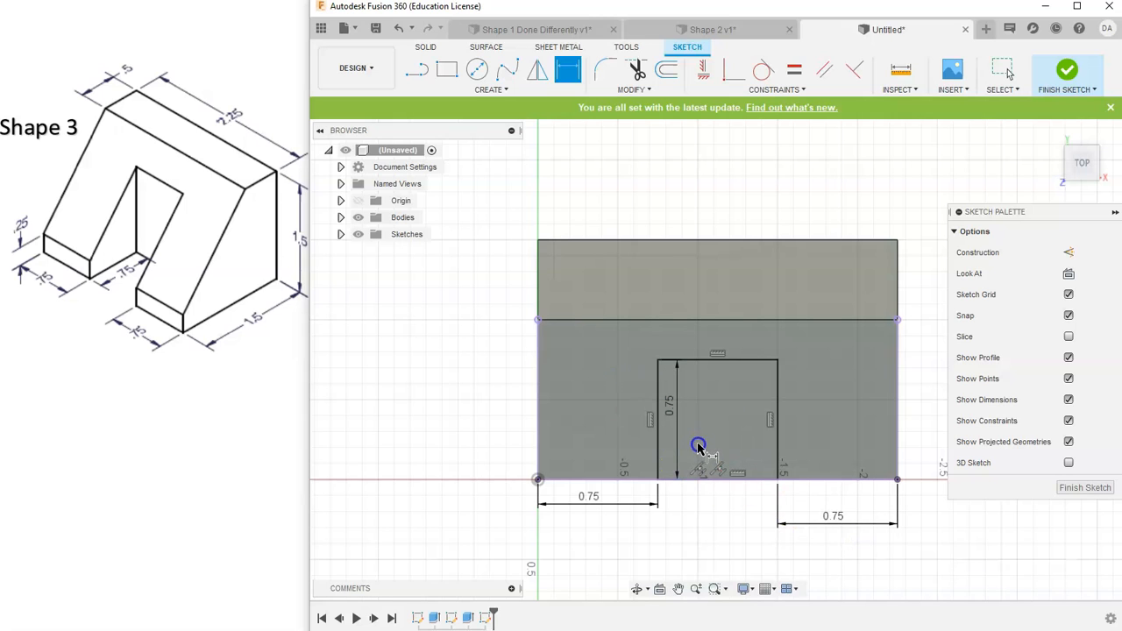
{"action": "left_click", "coordinate": [539, 374]}
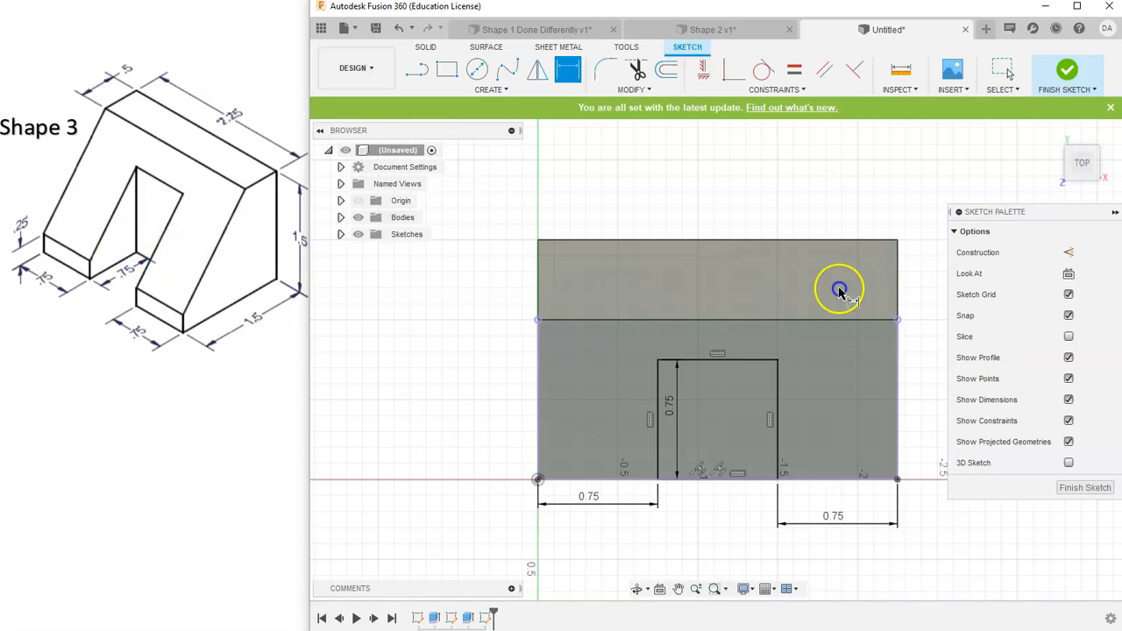
{"action": "left_click", "coordinate": [1069, 70]}
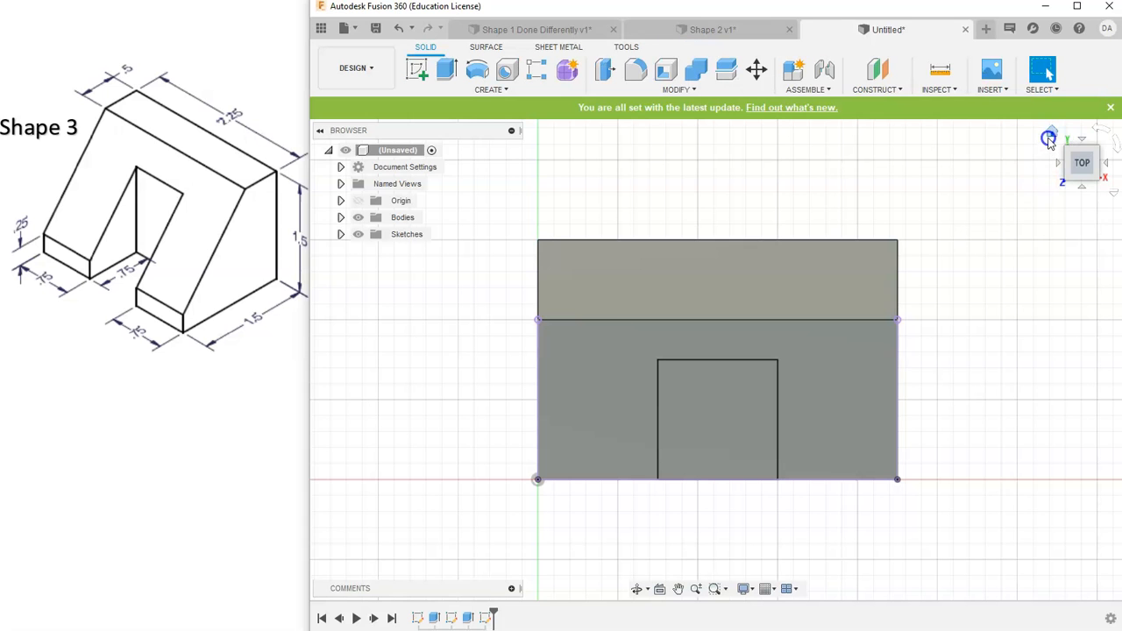
Step: Extrude the rectangle downward as a cut with the extent set to All, forming the slot through the sloped block
{"action": "left_click", "coordinate": [1057, 137]}
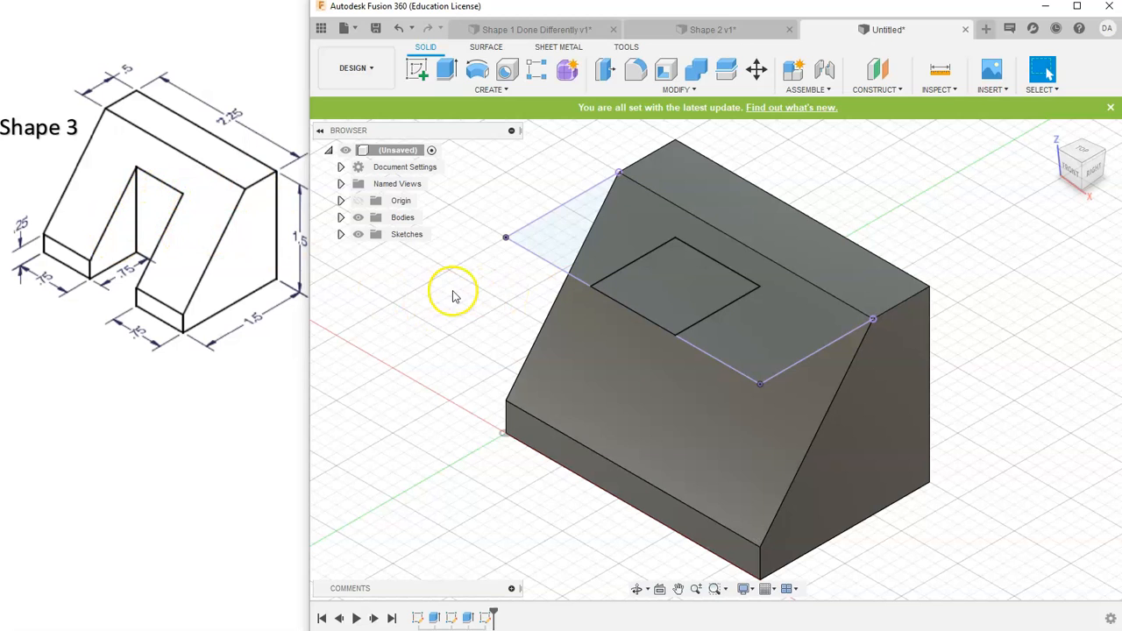
{"action": "left_click", "coordinate": [446, 69]}
{"action": "left_click", "coordinate": [661, 281]}
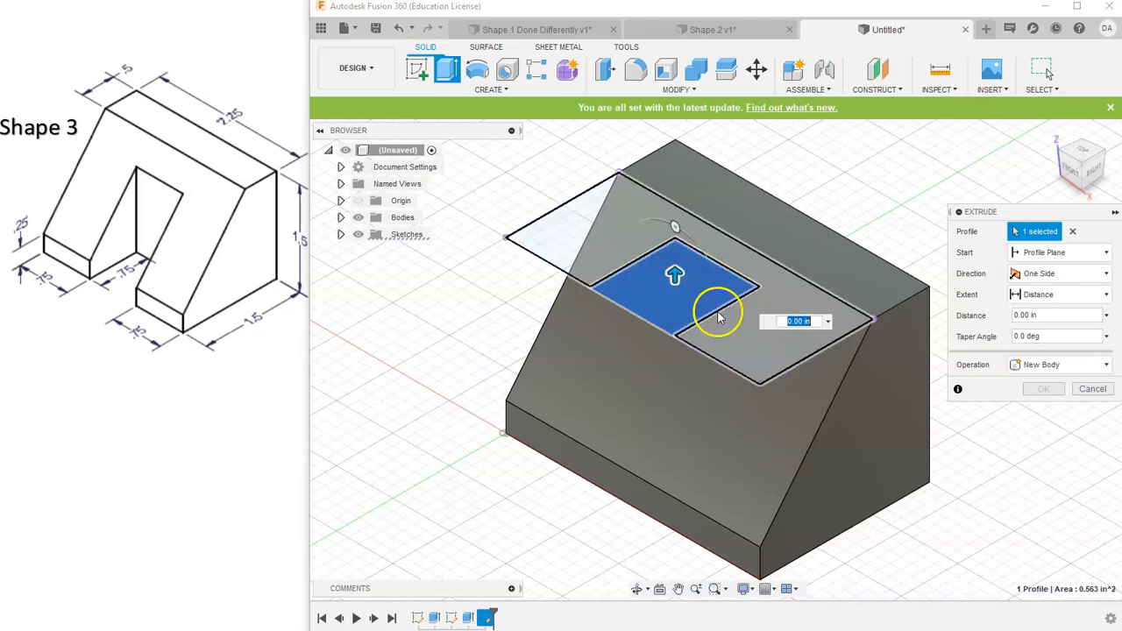
{"action": "left_click_drag", "start_coordinate": [671, 260], "coordinate": [675, 559]}
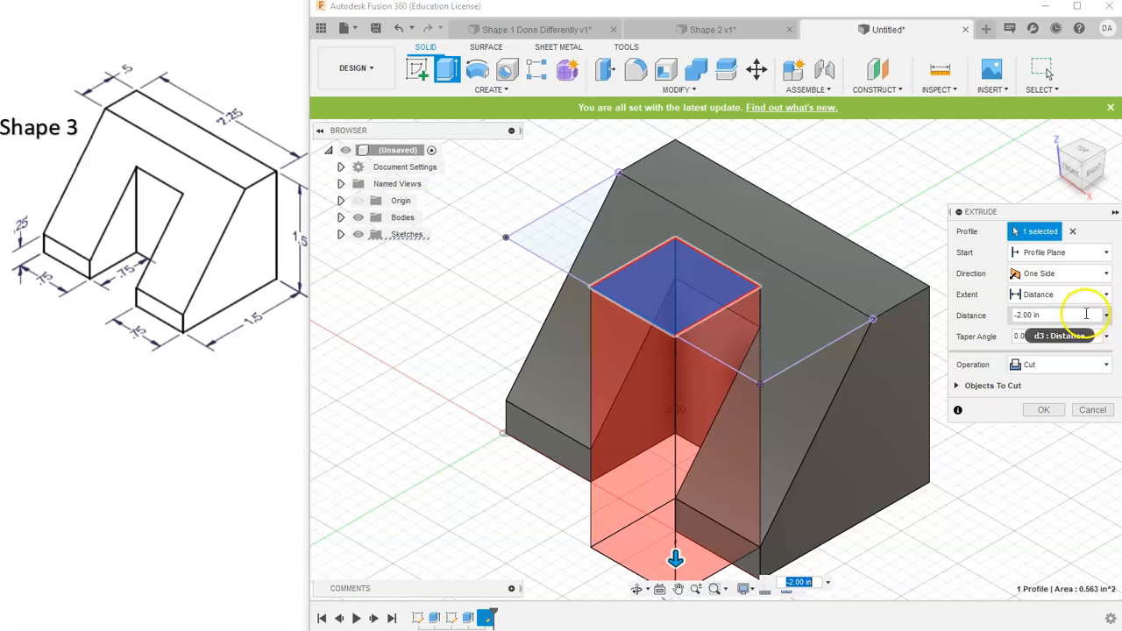
{"action": "left_click", "coordinate": [1104, 295]}
{"action": "left_click", "coordinate": [1038, 344]}
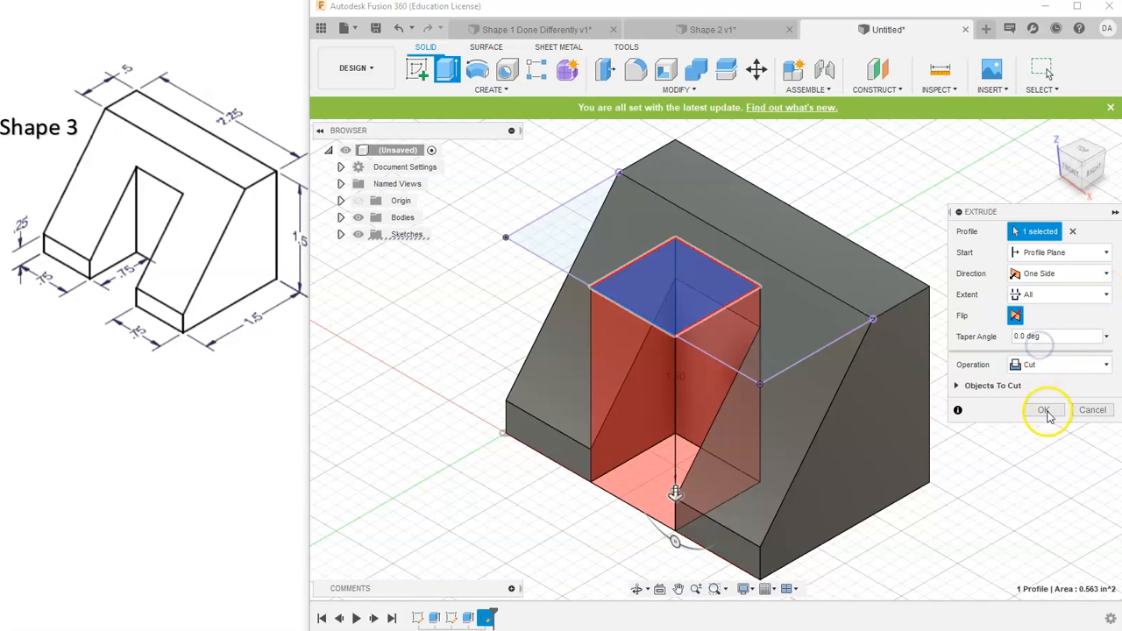
{"action": "left_click", "coordinate": [1043, 410]}
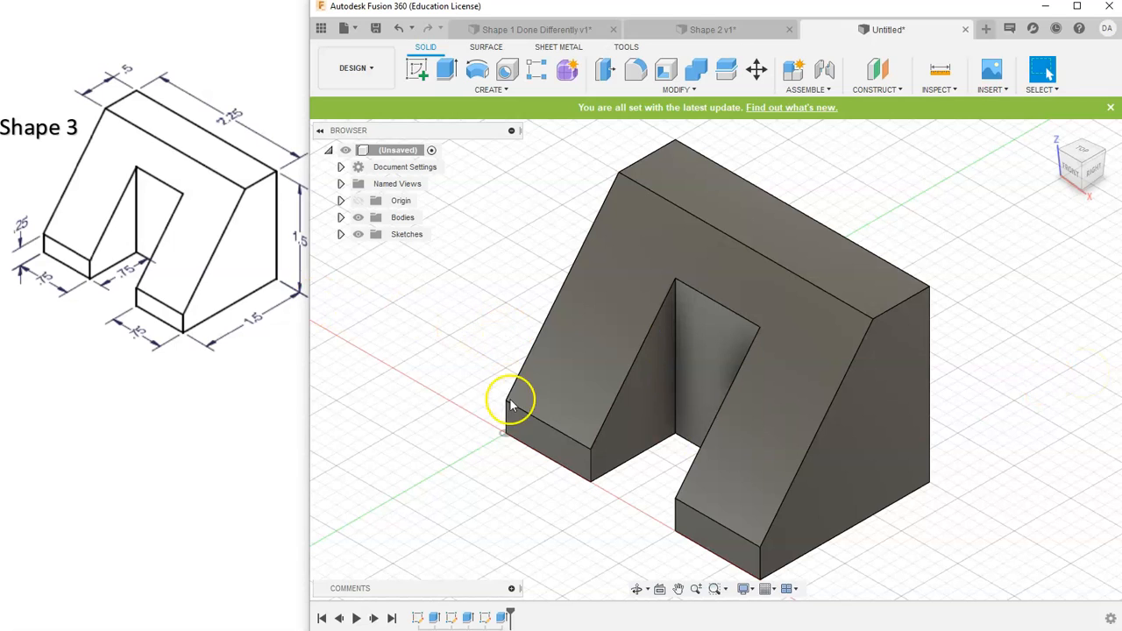
Step: Review the settings of the three extrude features in the model history without changing any of them
{"action": "double_click", "coordinate": [434, 617]}
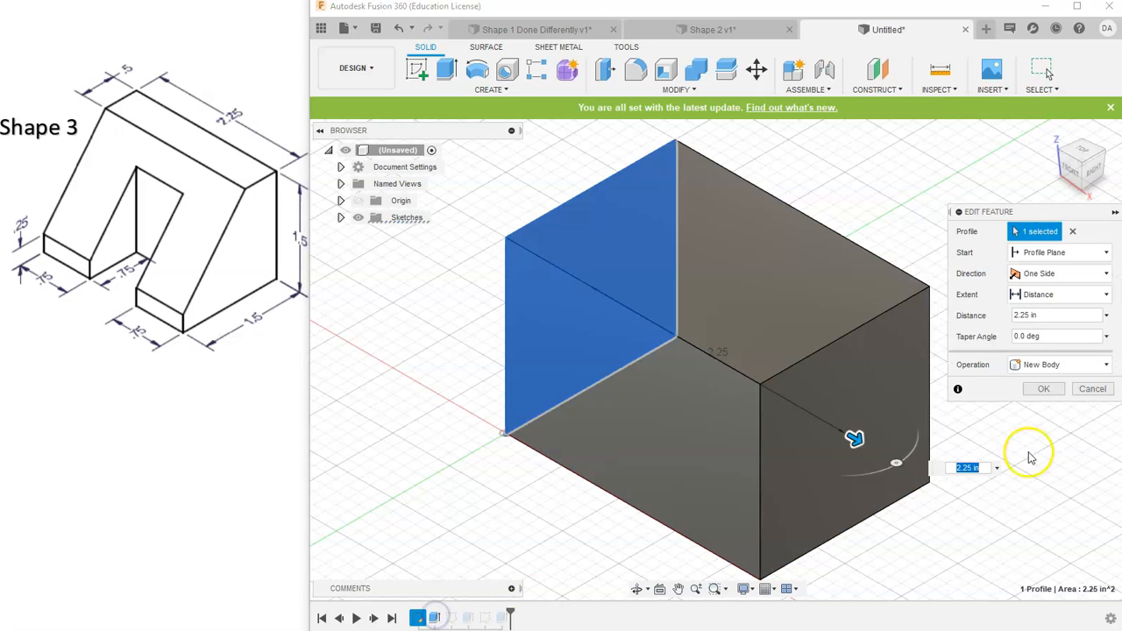
{"action": "left_click", "coordinate": [1088, 391]}
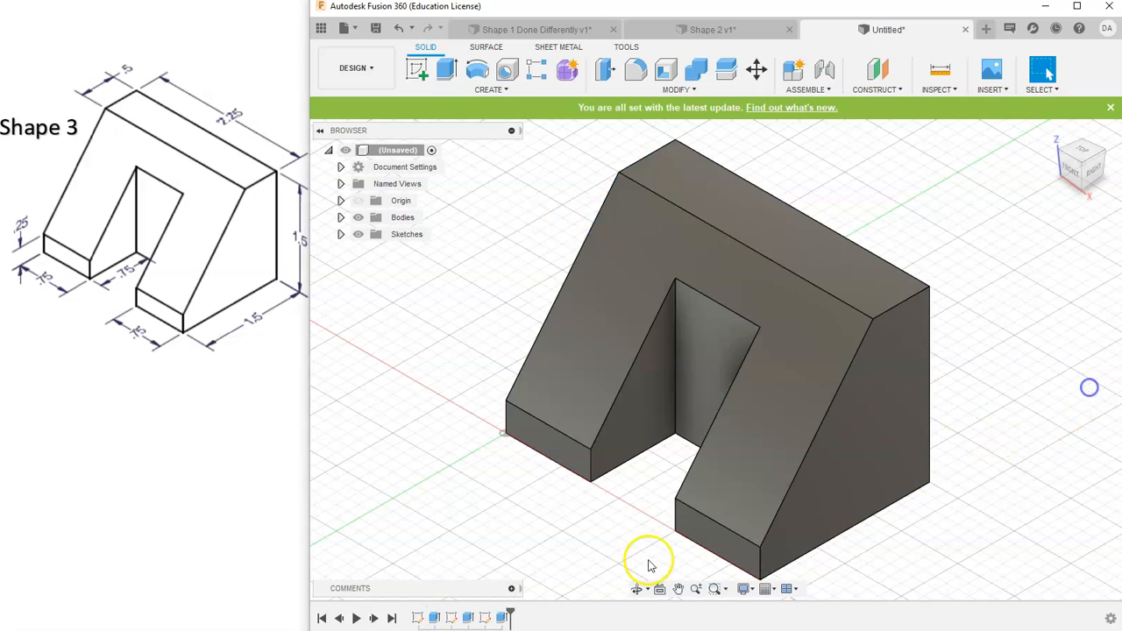
{"action": "double_click", "coordinate": [466, 618]}
{"action": "left_click", "coordinate": [1078, 407]}
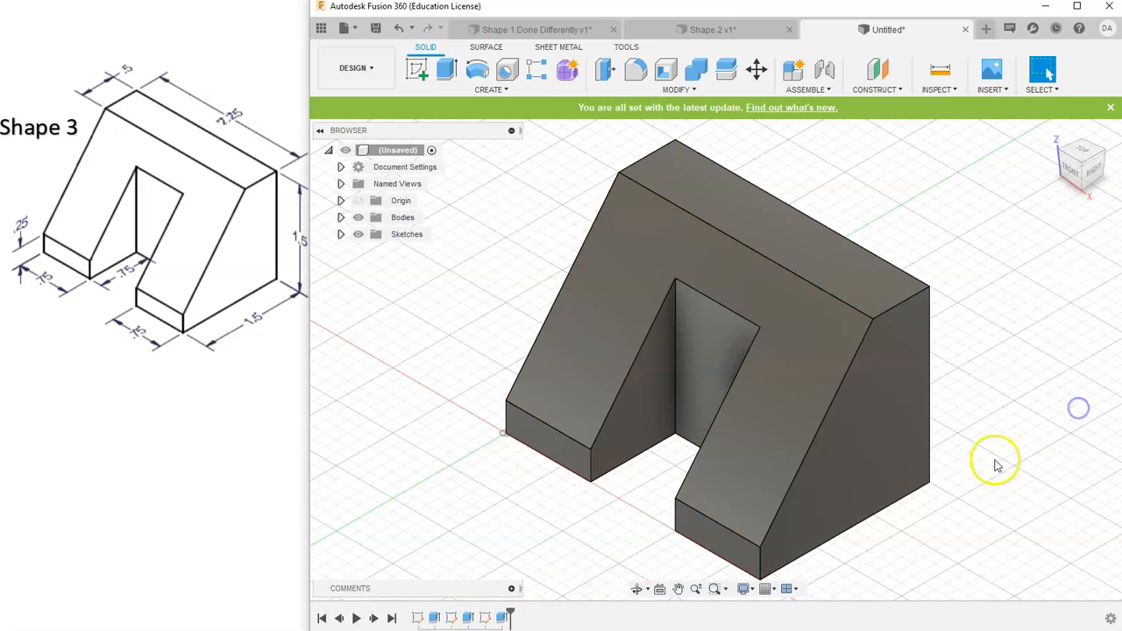
{"action": "double_click", "coordinate": [502, 617]}
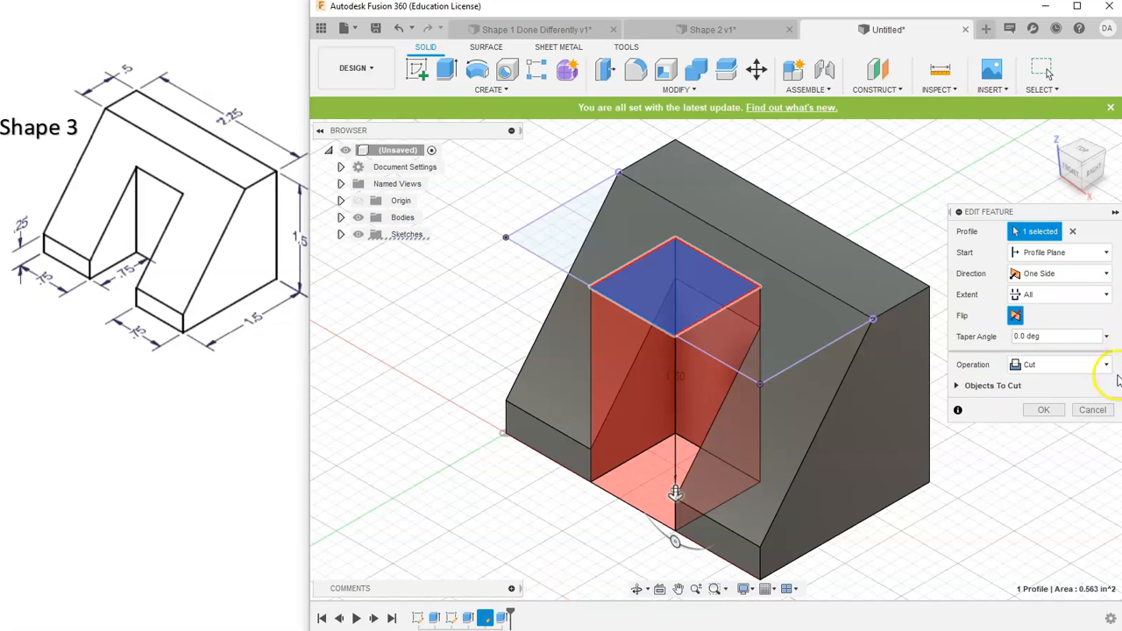
{"action": "left_click", "coordinate": [1092, 409]}
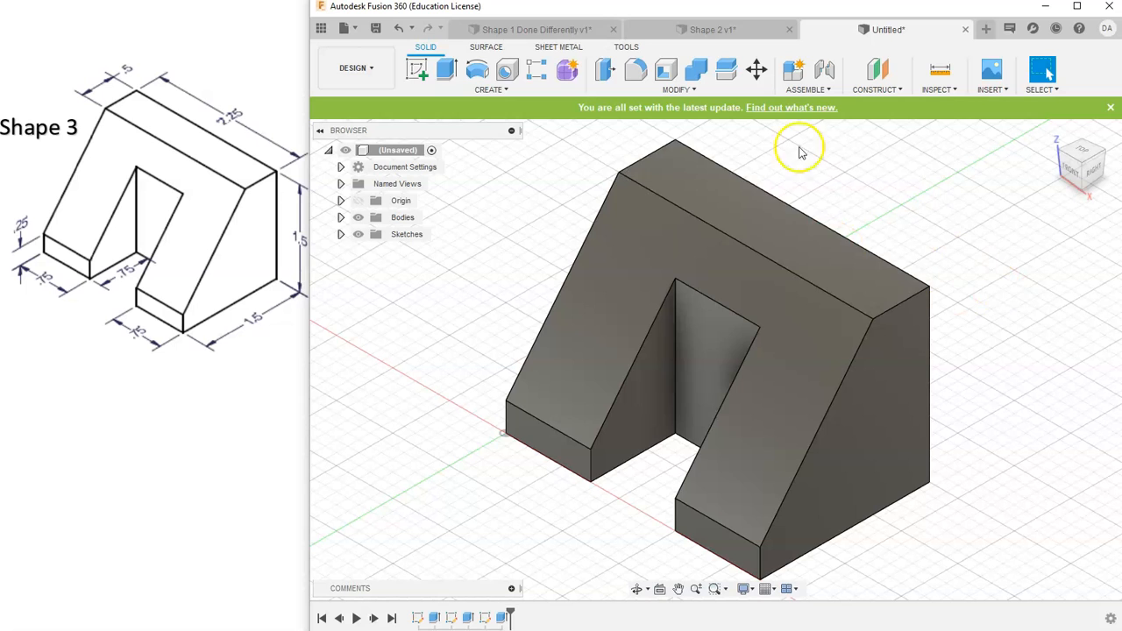
Step: Save the design as "Shape 3" in the Shapes folder of the Engineering Lessons project
{"action": "left_click", "coordinate": [375, 28]}
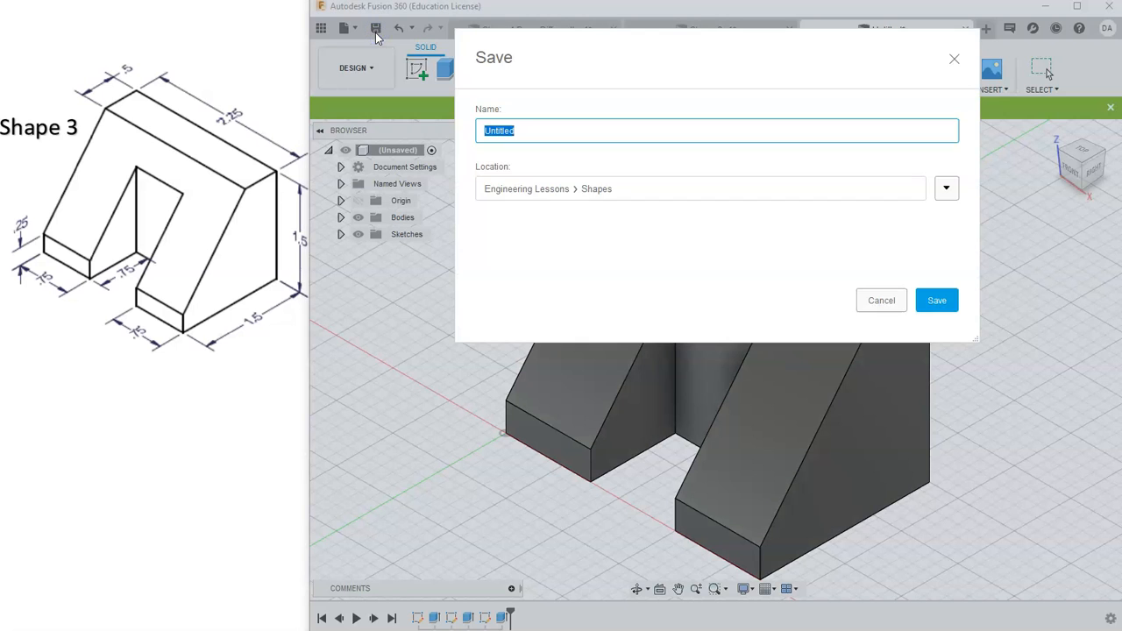
{"action": "type", "text": "Shape 3"}
{"action": "left_click", "coordinate": [935, 301]}
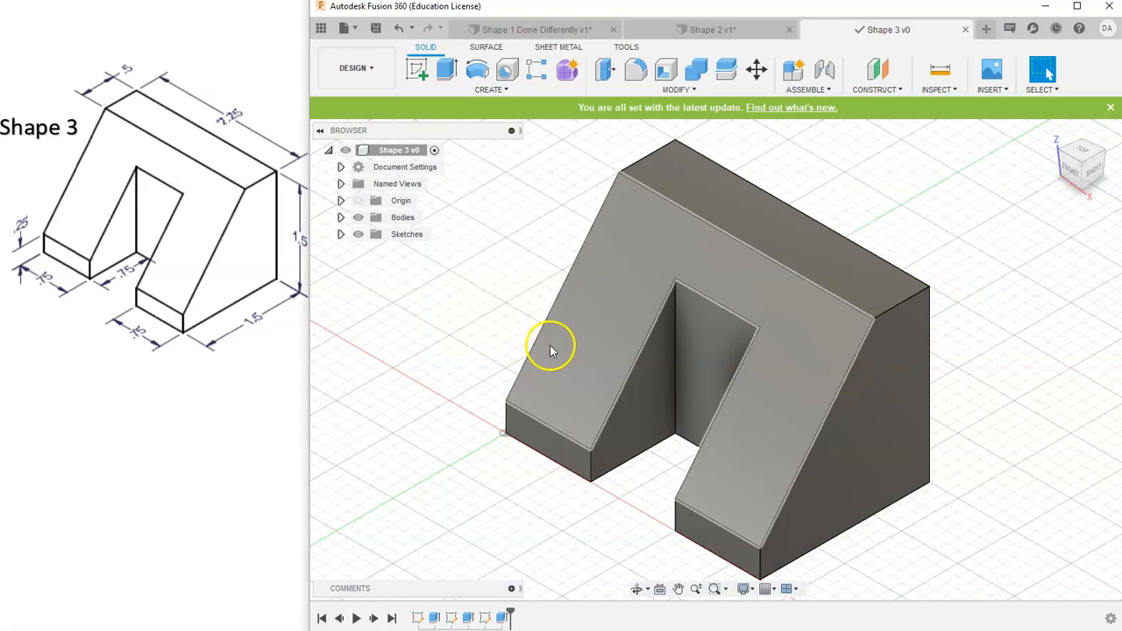